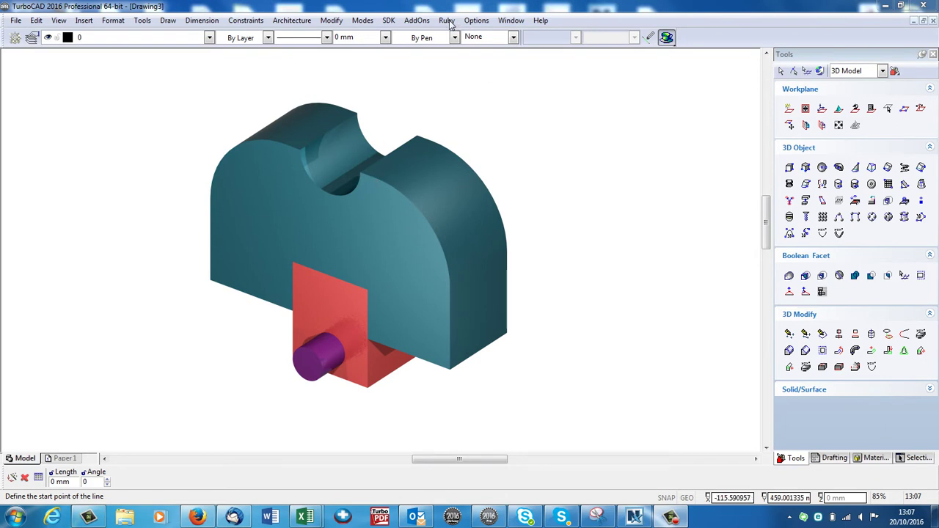
Verify Create Editing History (Part Tree) is ticked in the ACIS options and accept them
{"action": "left_click", "coordinate": [475, 22]}
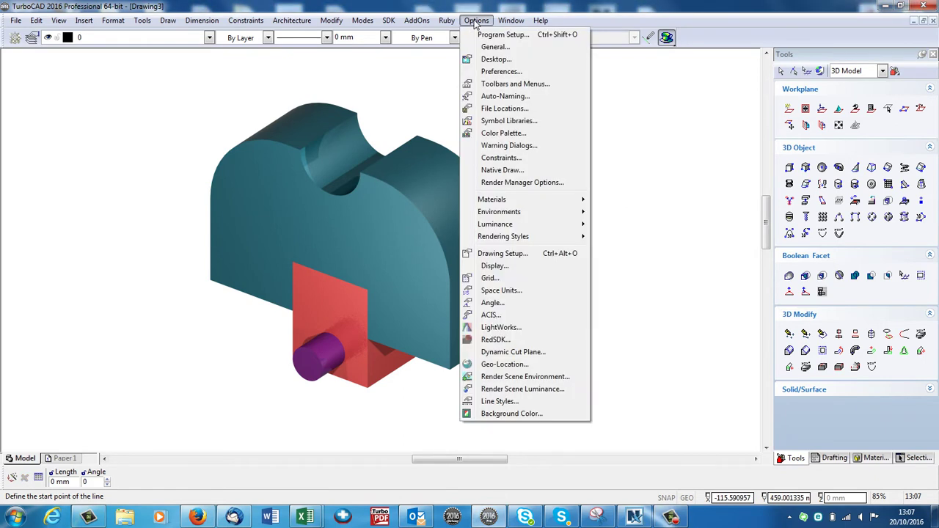
{"action": "left_click", "coordinate": [497, 315]}
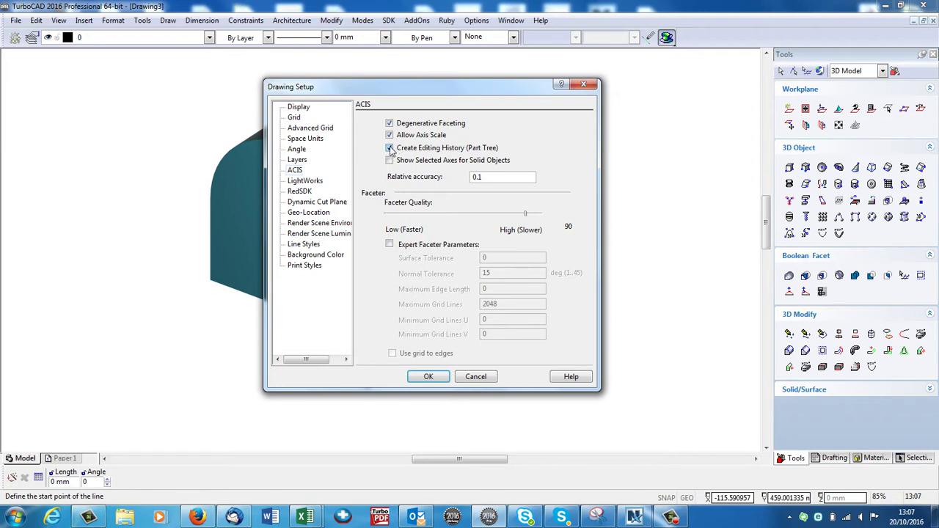
{"action": "left_click", "coordinate": [421, 375]}
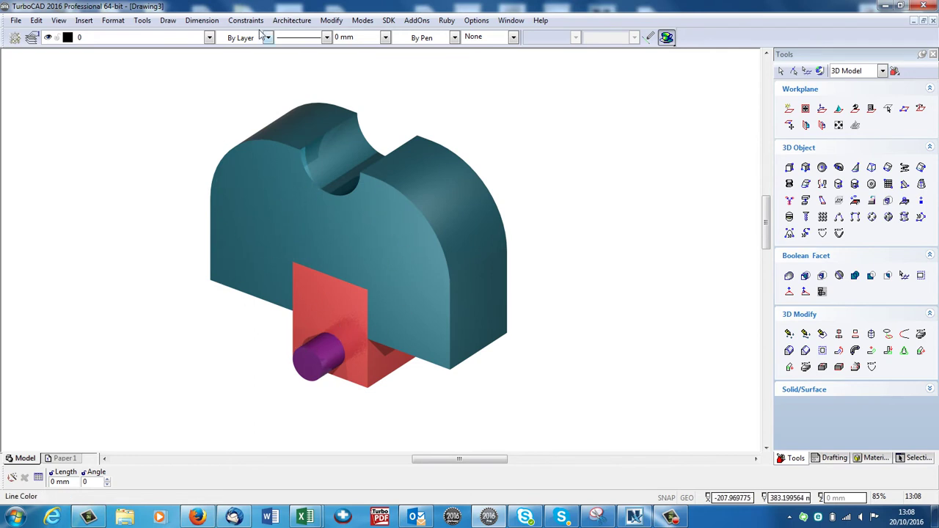
Show the Selection Info palette
{"action": "left_click", "coordinate": [143, 20]}
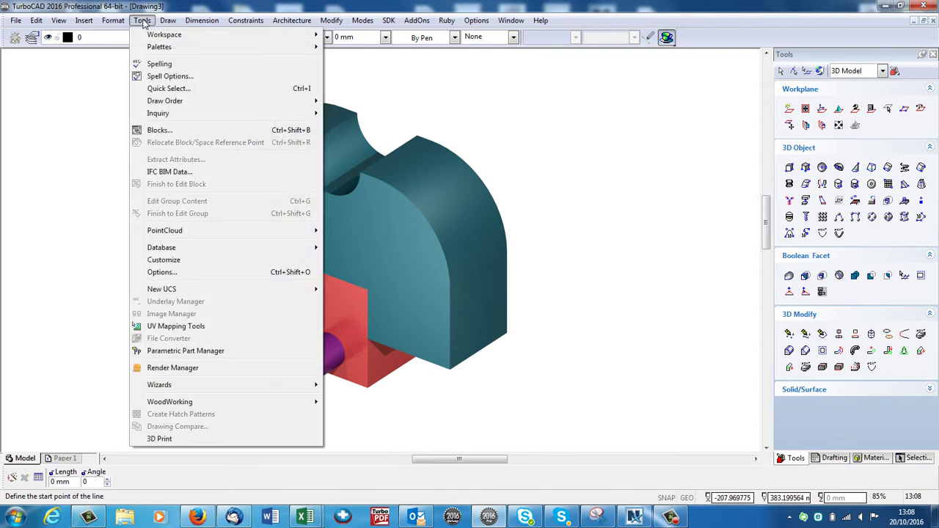
{"action": "mouse_move", "coordinate": [159, 48]}
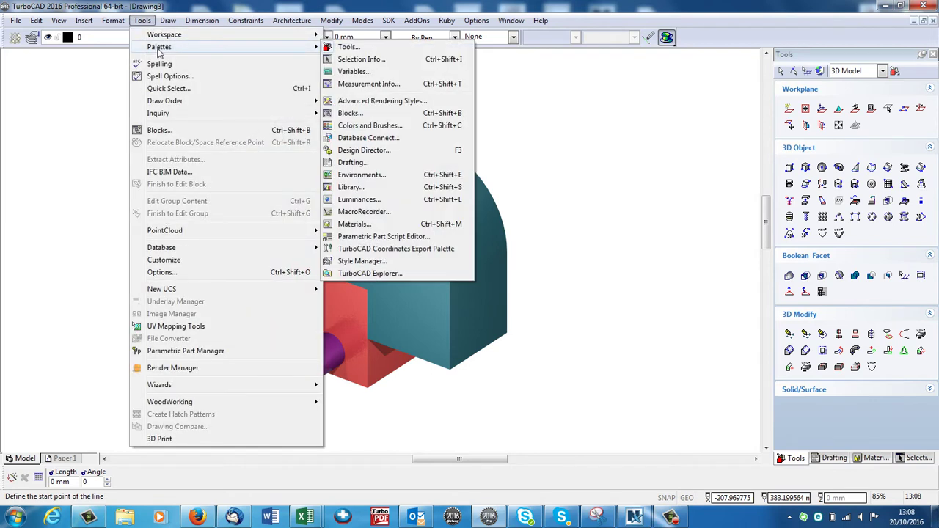
{"action": "left_click", "coordinate": [360, 59]}
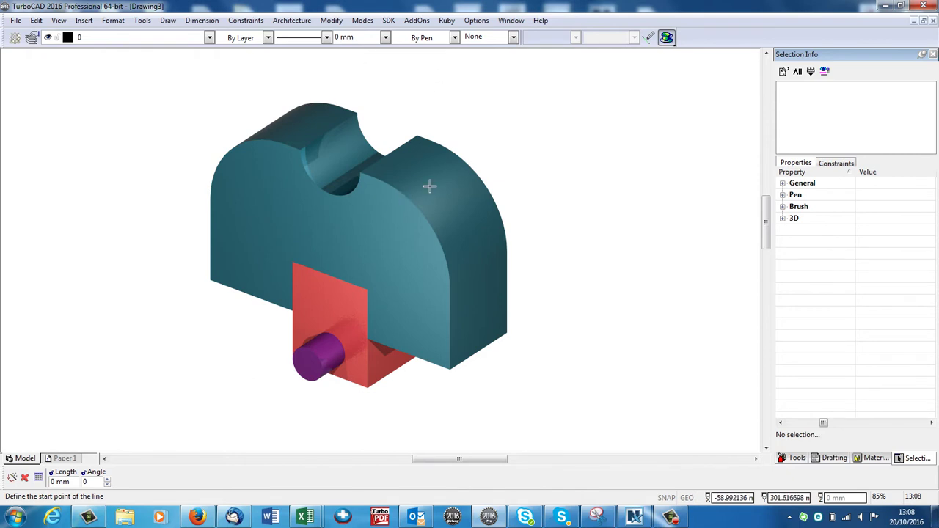
Select the 3D part and expand both 3D Subtract nodes to reveal their Cylinder and Box
{"action": "left_click", "coordinate": [521, 161]}
{"action": "key", "text": "Escape"}
{"action": "left_click", "coordinate": [407, 208]}
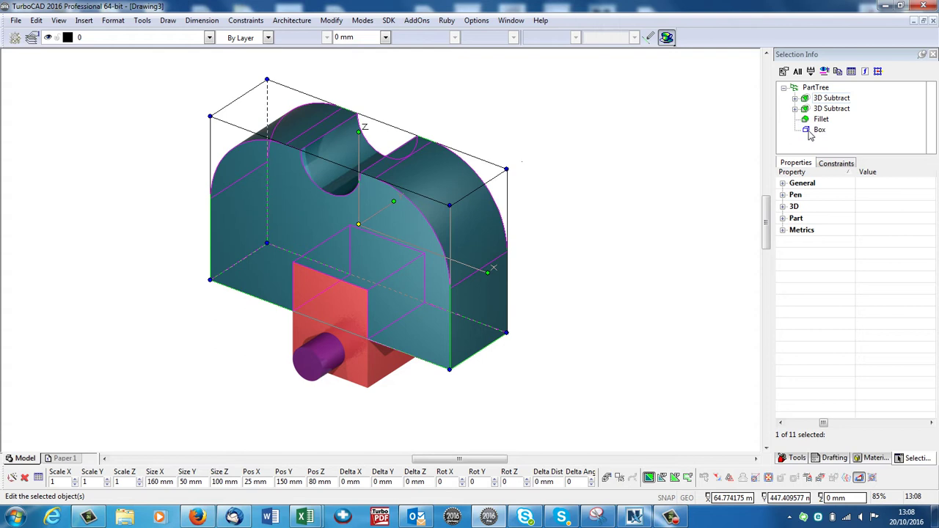
{"action": "left_click", "coordinate": [795, 109]}
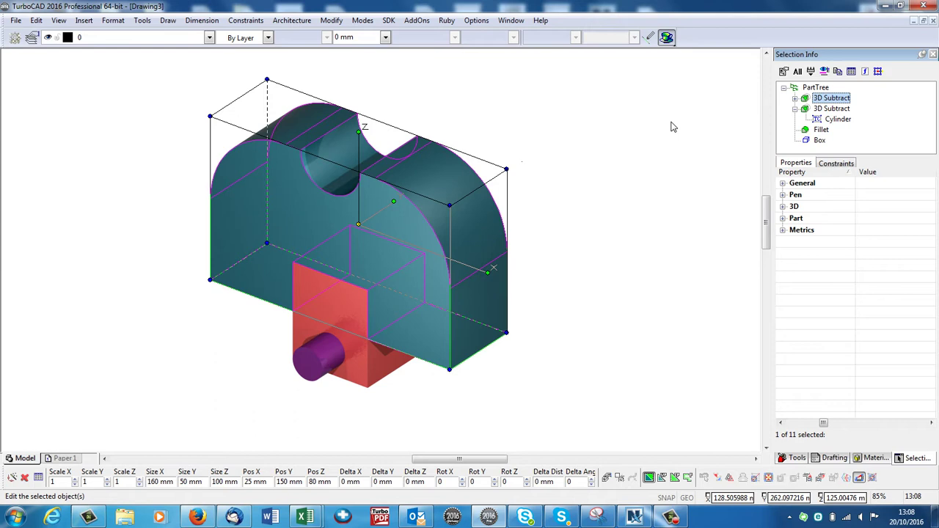
{"action": "left_click", "coordinate": [795, 98]}
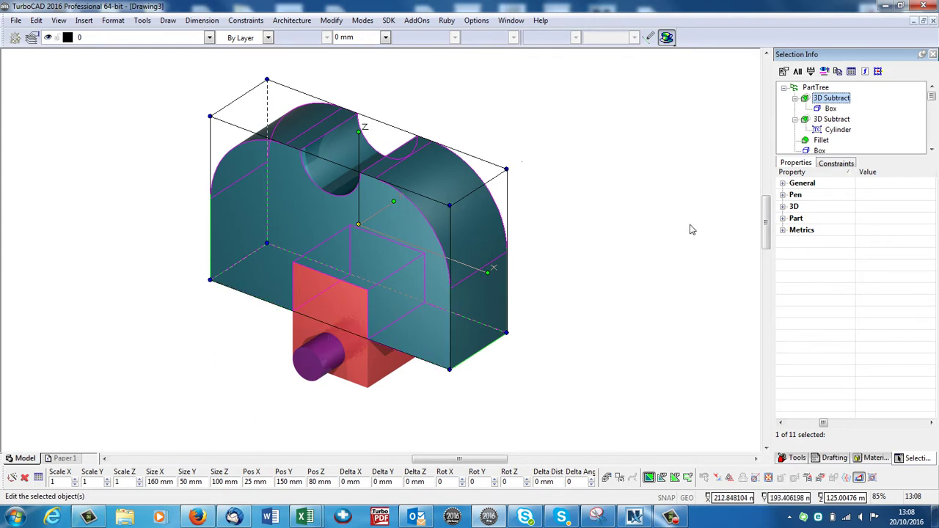
Deselect the model, then reopen the ACIS options and accept them to re-render
{"action": "left_click", "coordinate": [643, 162]}
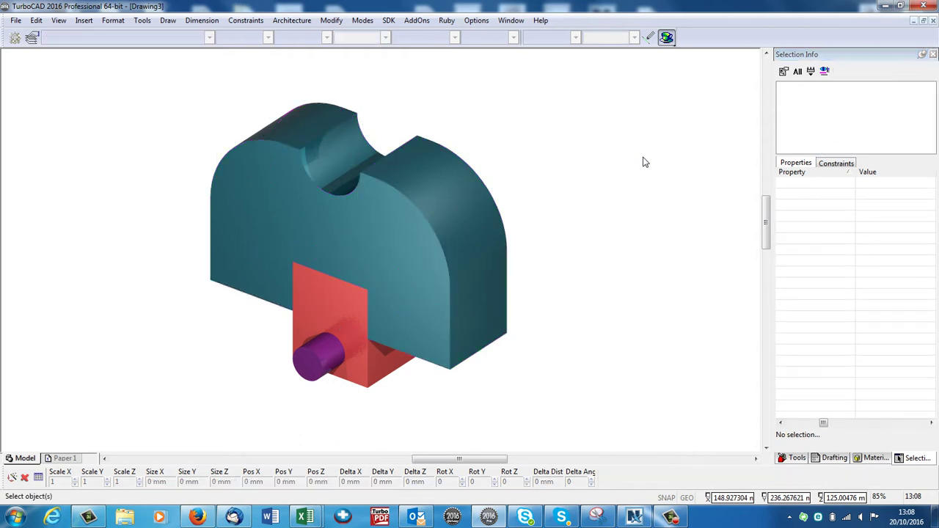
{"action": "left_click", "coordinate": [476, 20]}
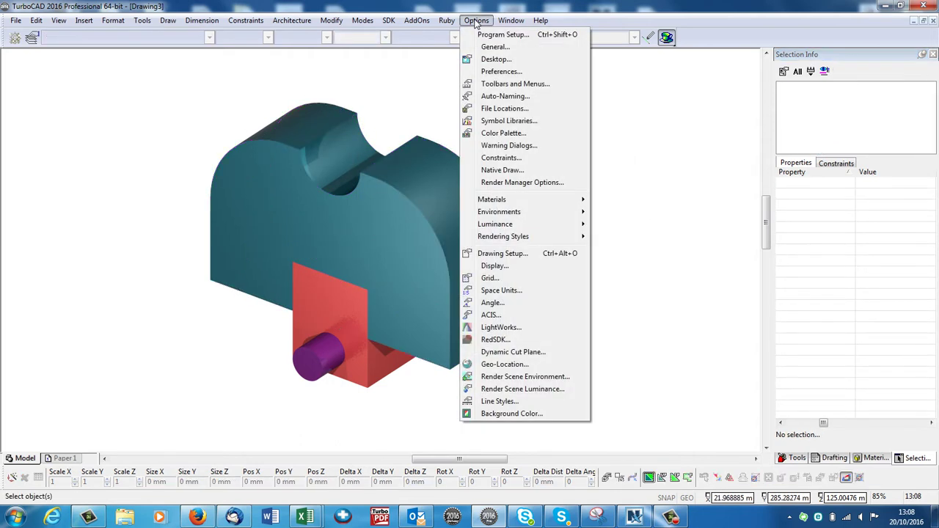
{"action": "left_click", "coordinate": [491, 314]}
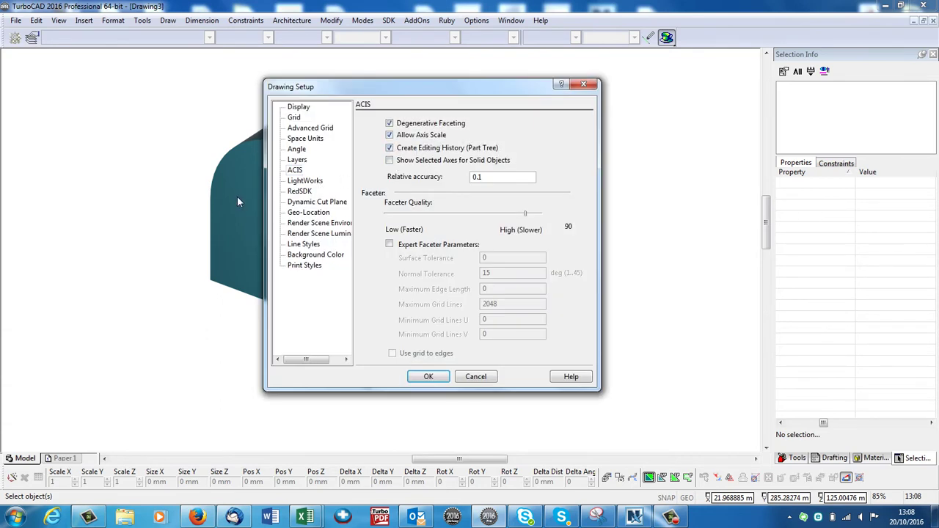
{"action": "left_click", "coordinate": [429, 376]}
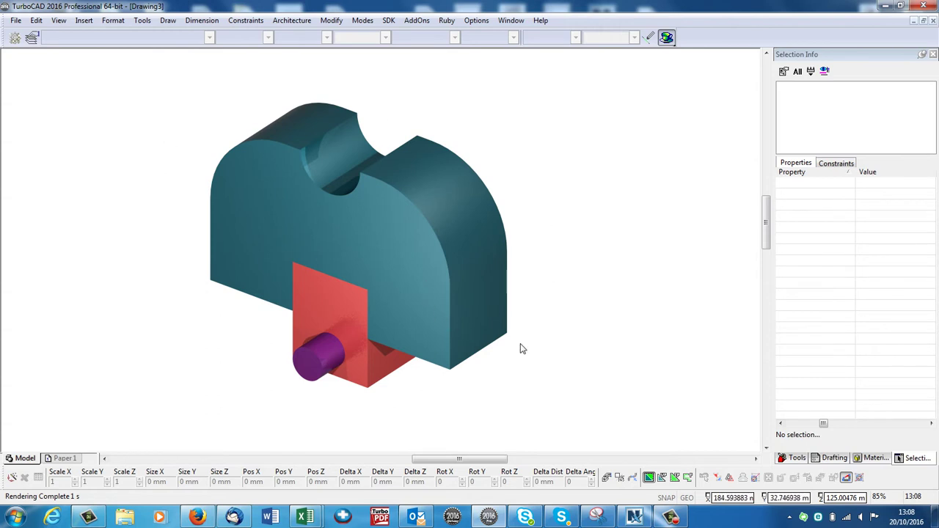
Bring up the Drafting palette in the palette area
{"action": "left_click", "coordinate": [833, 458]}
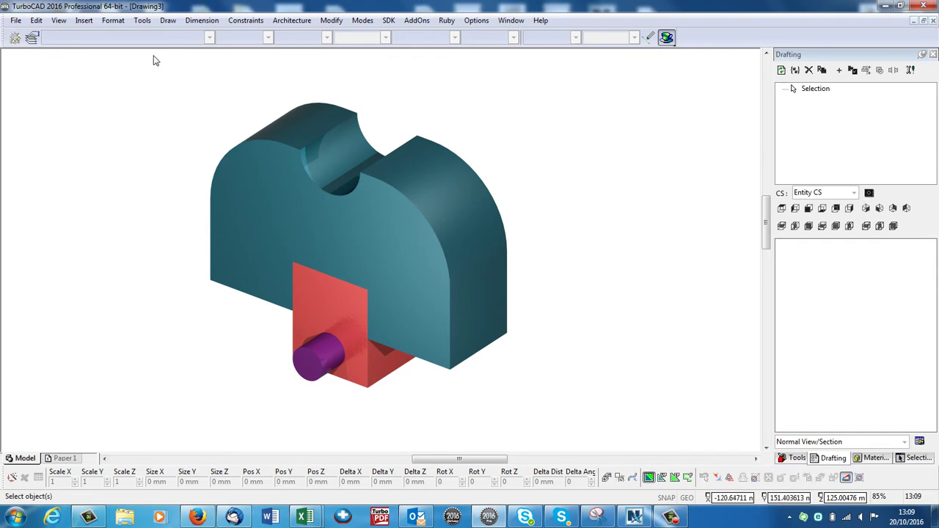
{"action": "left_click", "coordinate": [144, 22]}
{"action": "mouse_move", "coordinate": [157, 48]}
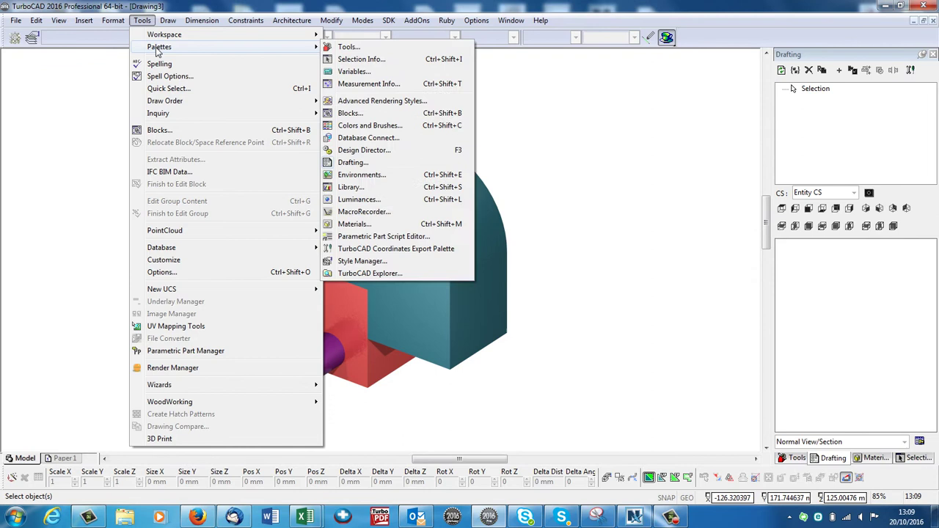
{"action": "left_click", "coordinate": [858, 292]}
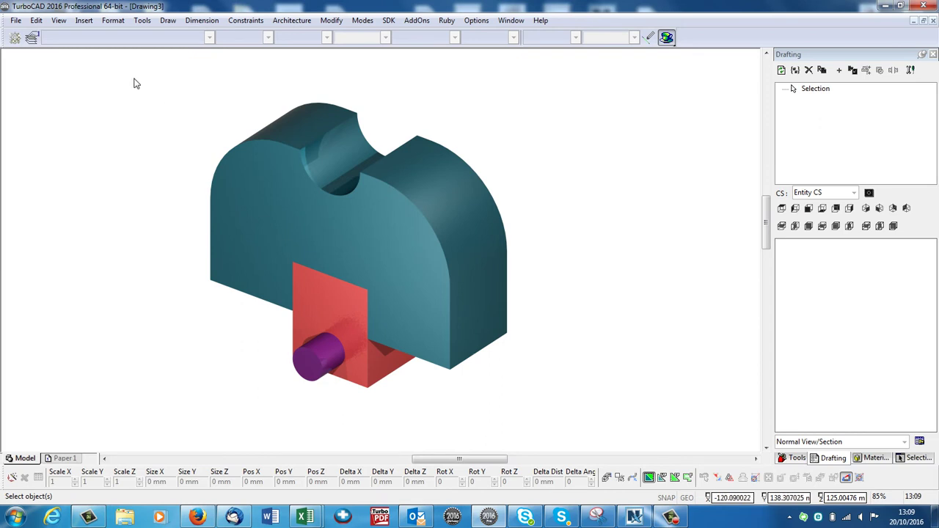
Window-select the whole model and make it an assembly named 'All'
{"action": "left_click_drag", "start_coordinate": [145, 80], "coordinate": [556, 431]}
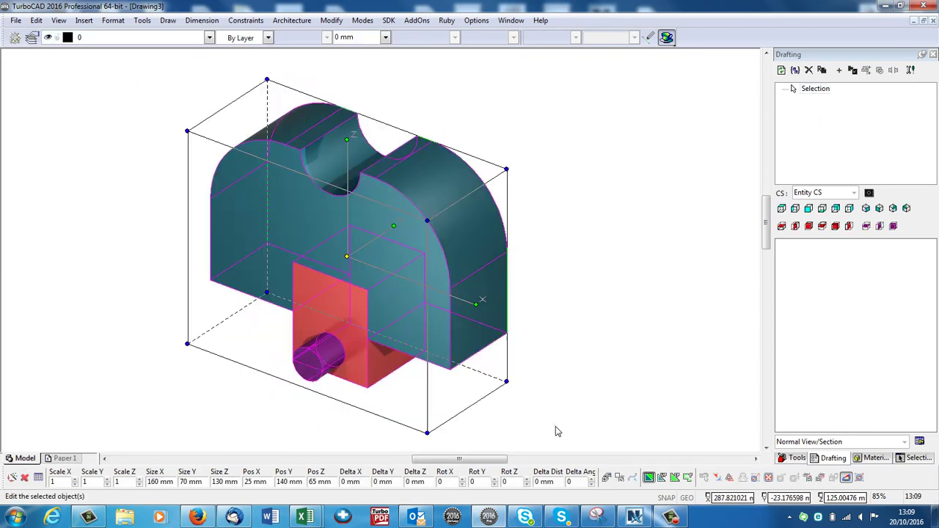
{"action": "left_click", "coordinate": [795, 70]}
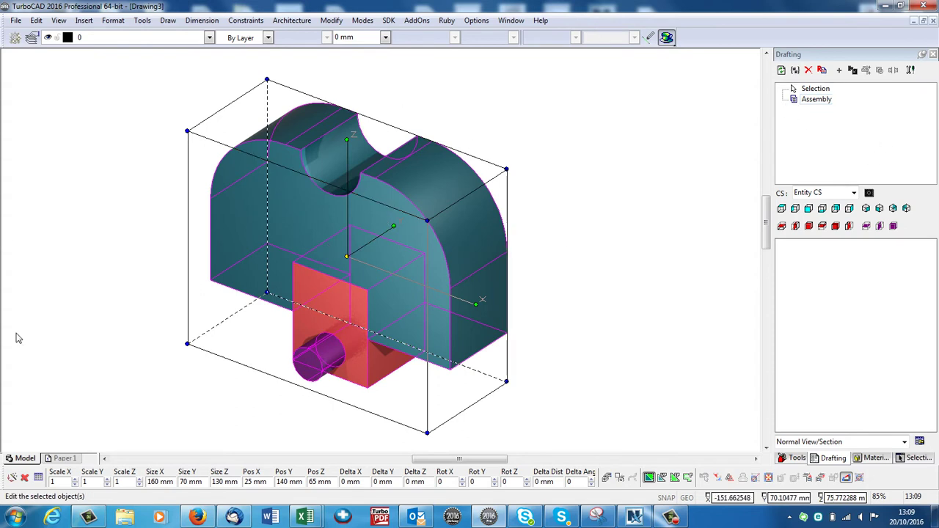
{"action": "left_click", "coordinate": [822, 70]}
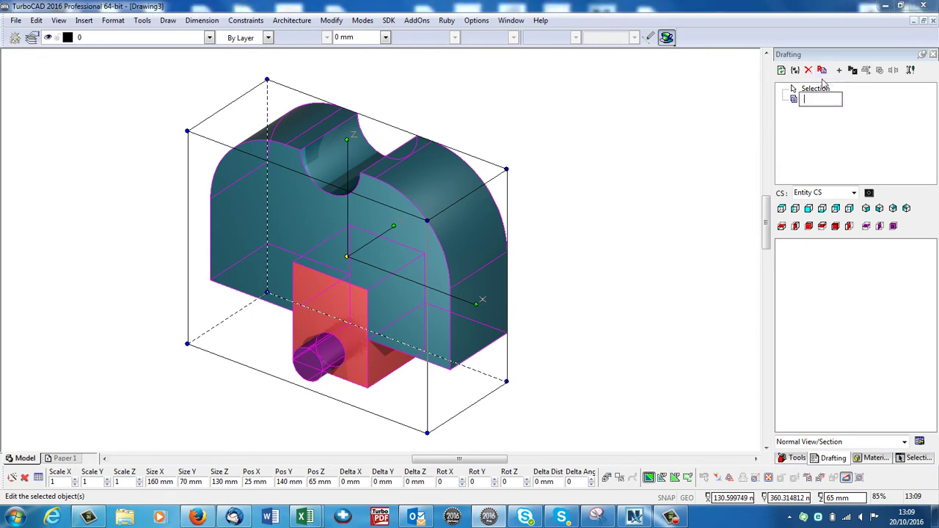
{"action": "type", "text": "All"}
{"action": "key", "text": "Return"}
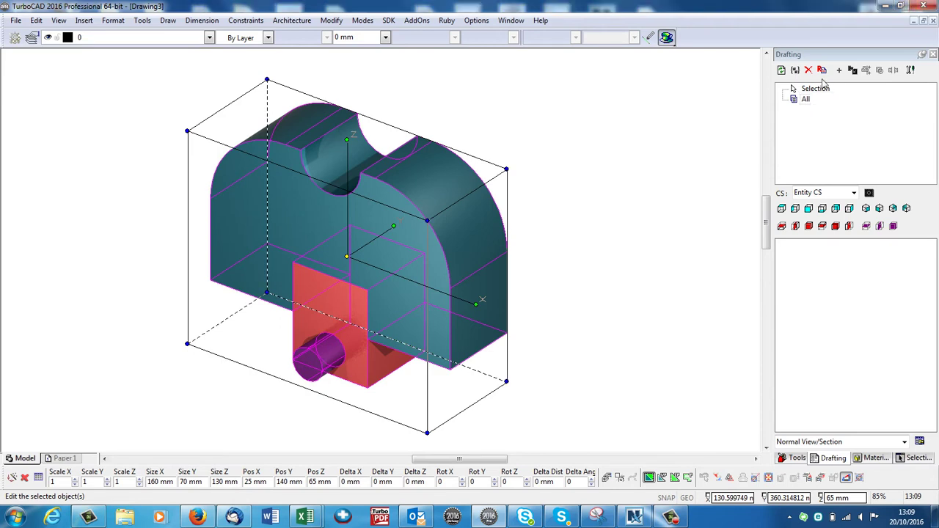
Create a part from the purple cylinder, name it 'optional extra', then deselect it
{"action": "left_click", "coordinate": [596, 214]}
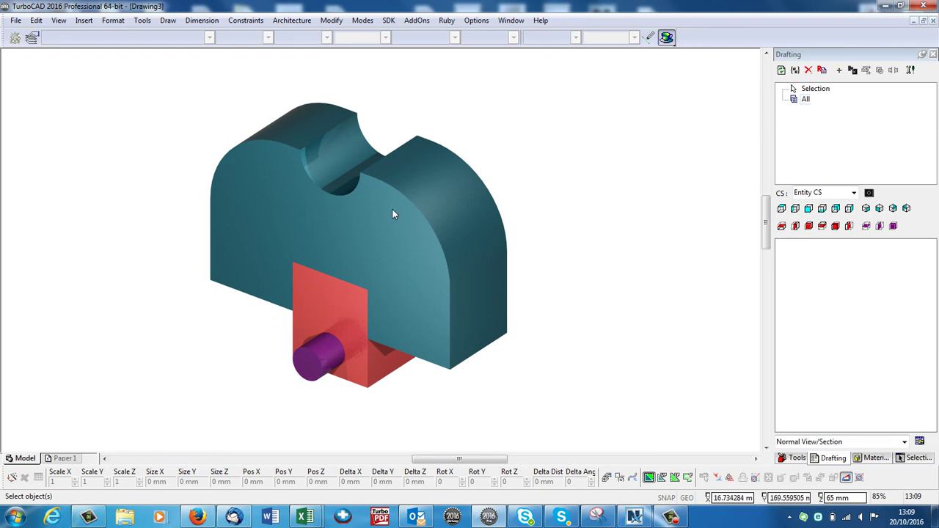
{"action": "left_click", "coordinate": [311, 379]}
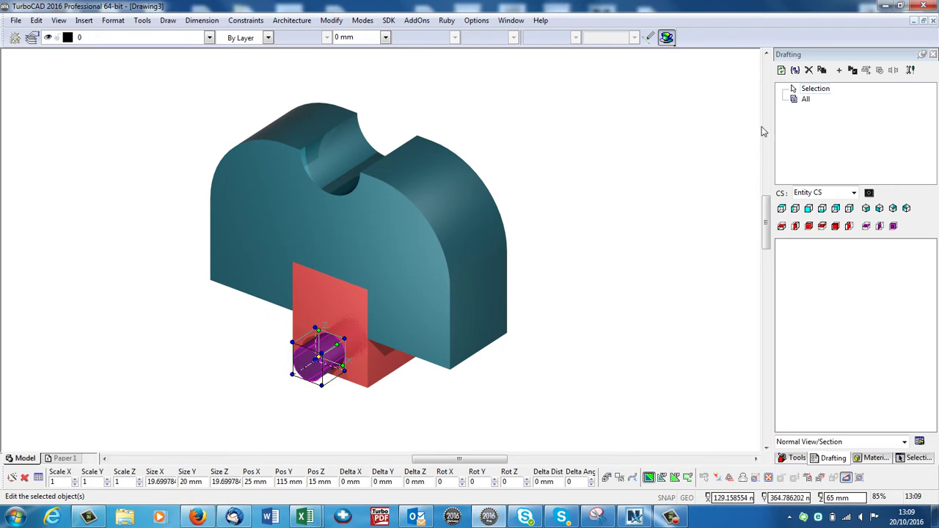
{"action": "left_click", "coordinate": [795, 70]}
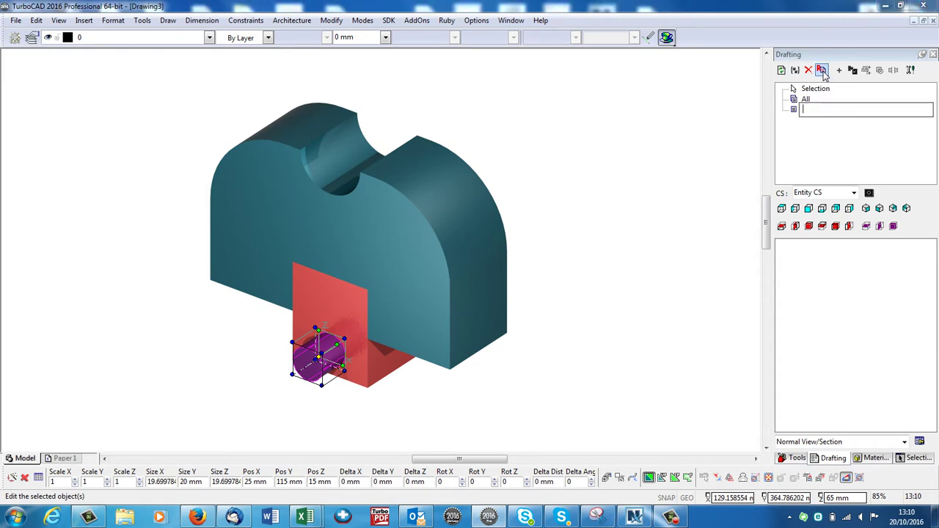
{"action": "type", "text": "optio"}
{"action": "type", "text": "nal extra"}
{"action": "key", "text": "Return"}
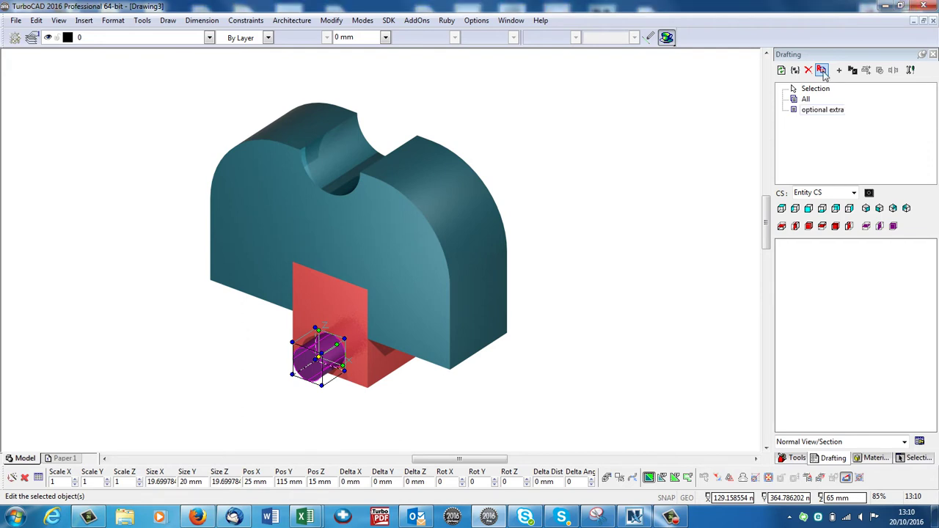
{"action": "left_click", "coordinate": [617, 210]}
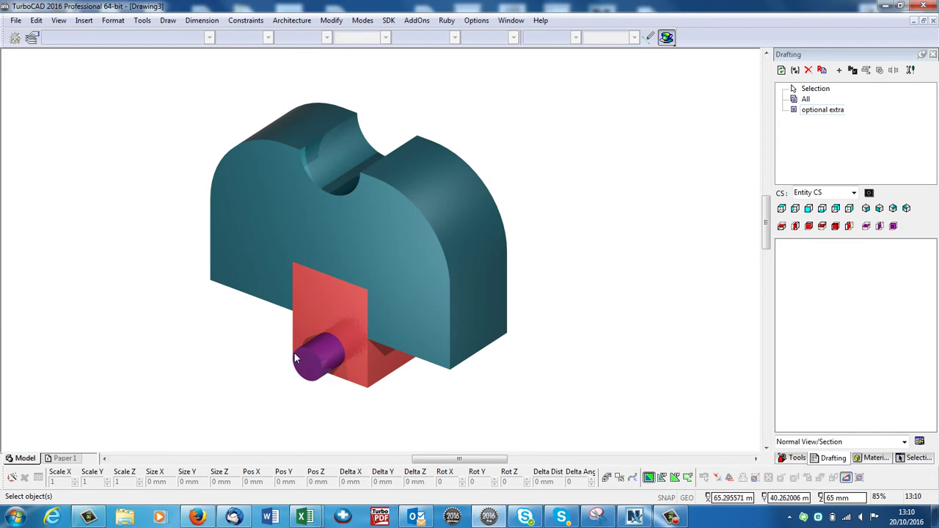
Switch to the blank Paper 1 layout sheet
{"action": "left_click", "coordinate": [63, 460]}
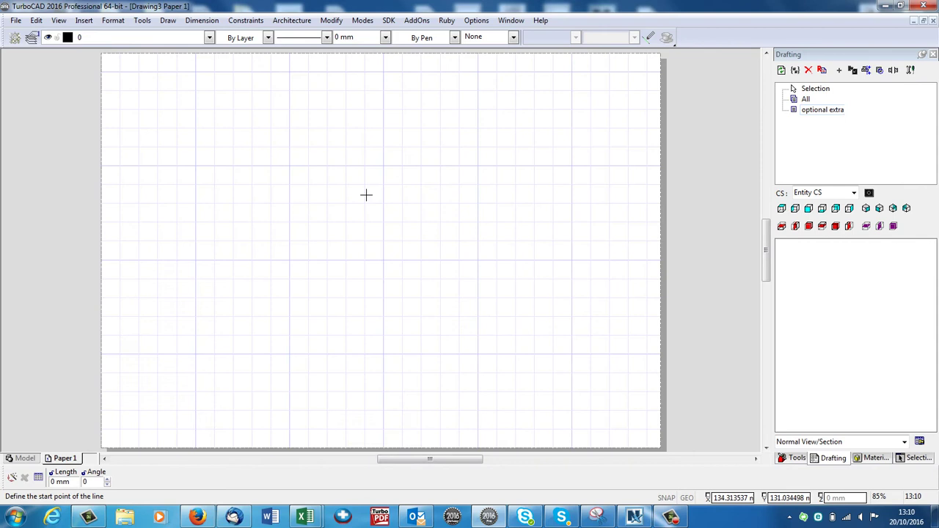
{"action": "scroll", "coordinate": [379, 254], "scroll_direction": "down", "scroll_amount": 3}
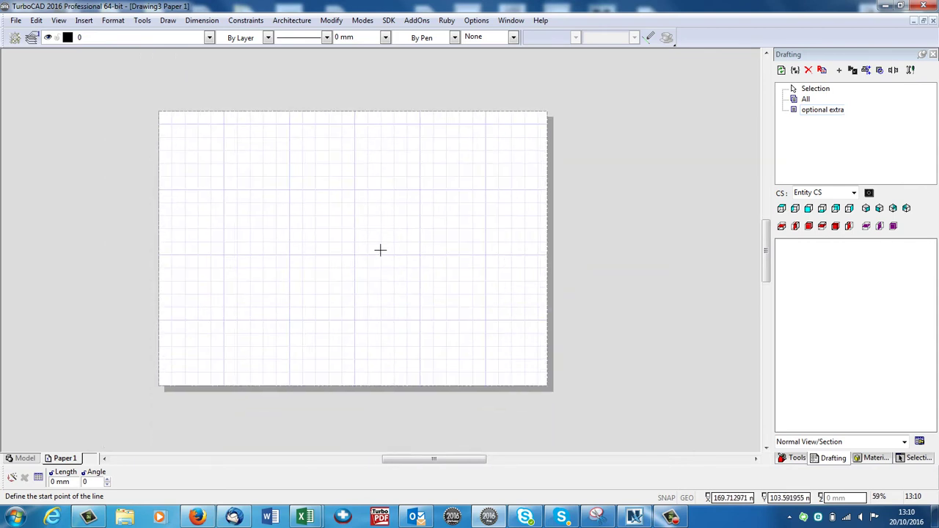
{"action": "scroll", "coordinate": [380, 250], "scroll_direction": "up", "scroll_amount": 1}
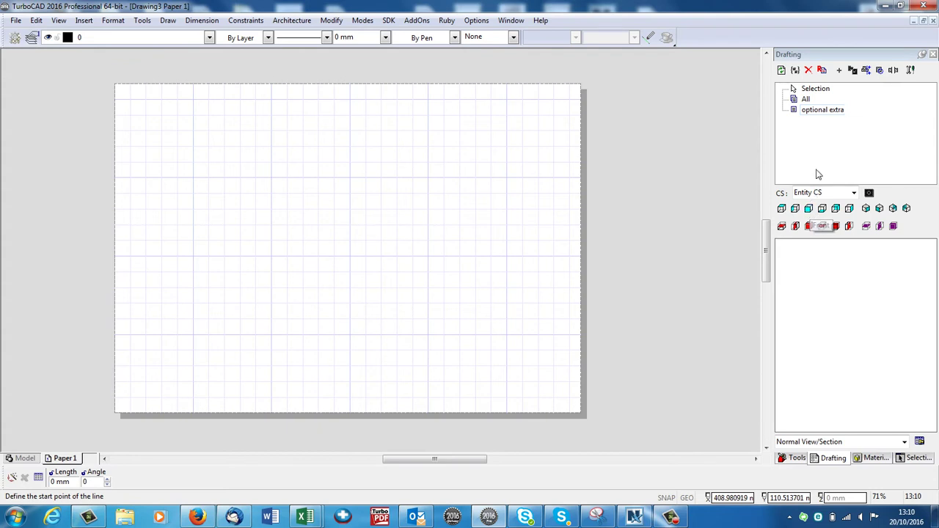
Insert a 0.5-scale front view of the All assembly at the sheet's upper left
{"action": "left_click", "coordinate": [806, 99]}
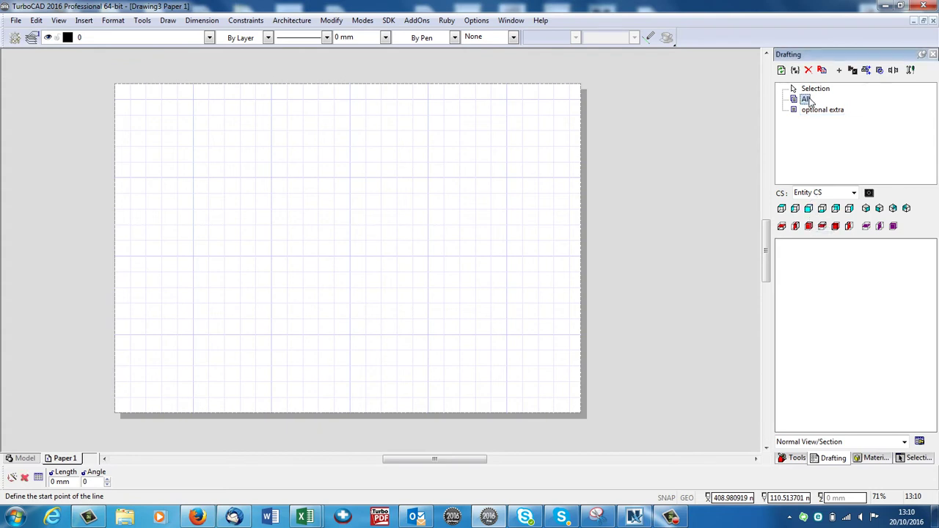
{"action": "left_click", "coordinate": [809, 209]}
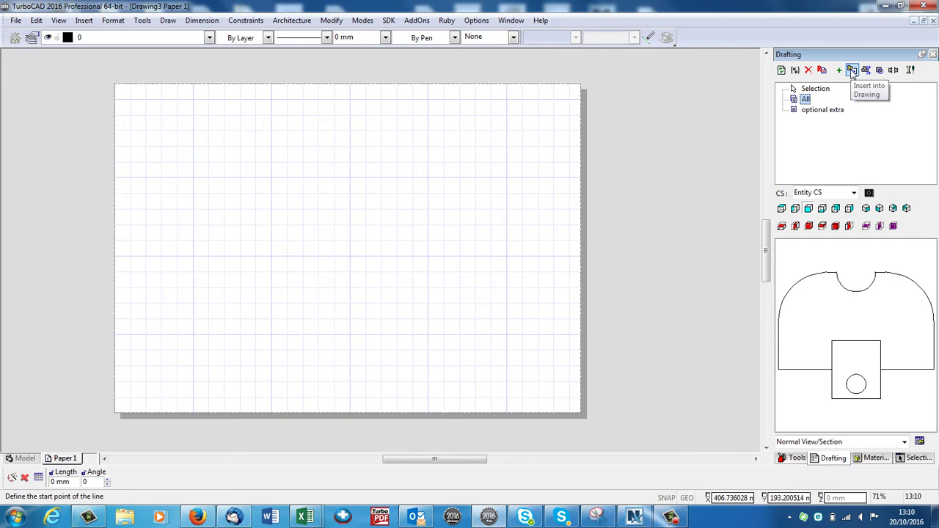
{"action": "left_click", "coordinate": [852, 70]}
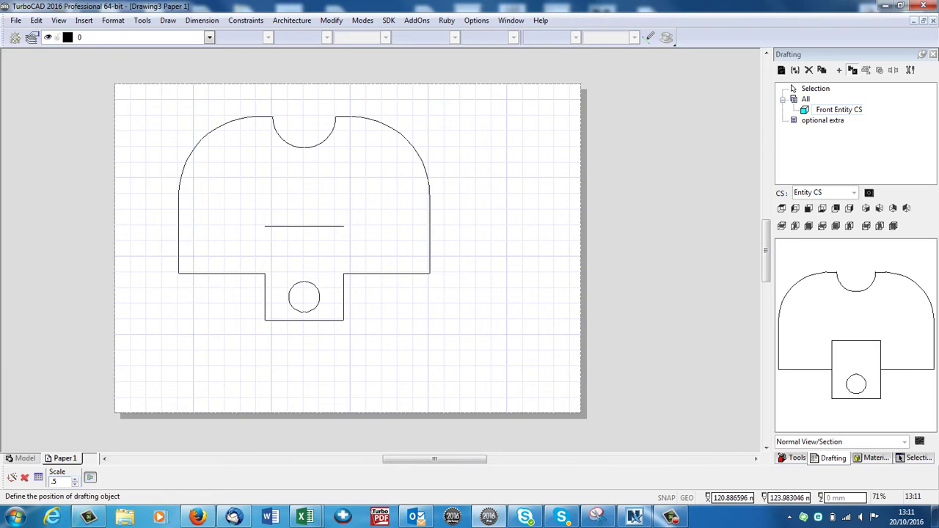
{"action": "key", "text": "Return"}
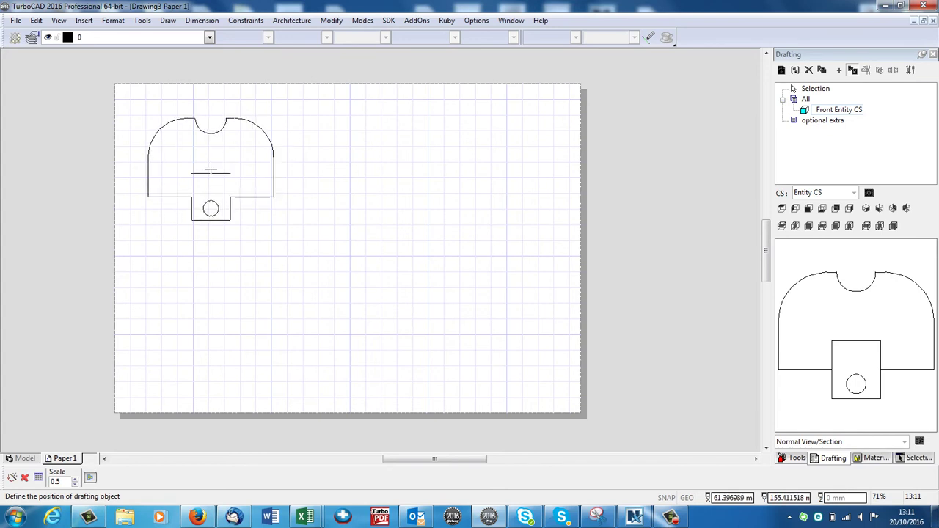
{"action": "left_click", "coordinate": [211, 170]}
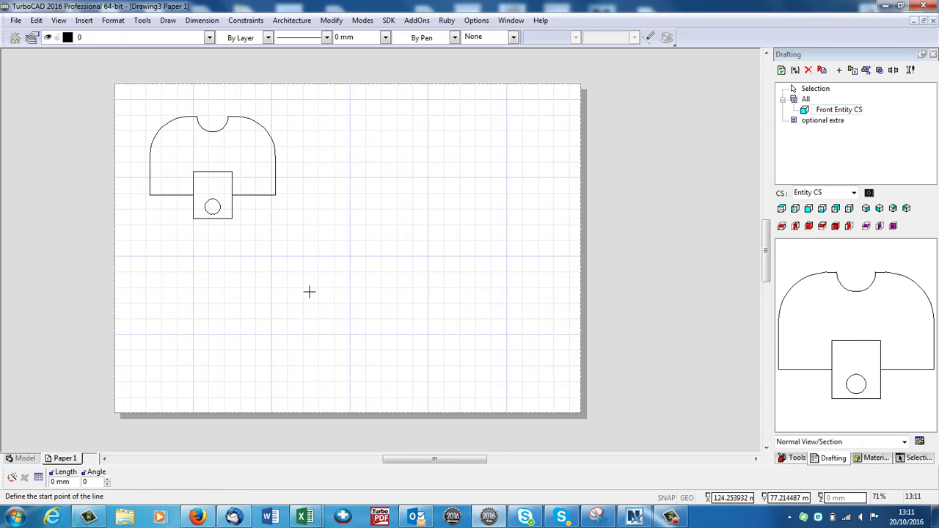
Insert the plan view of the model directly below the front view
{"action": "left_click", "coordinate": [781, 209]}
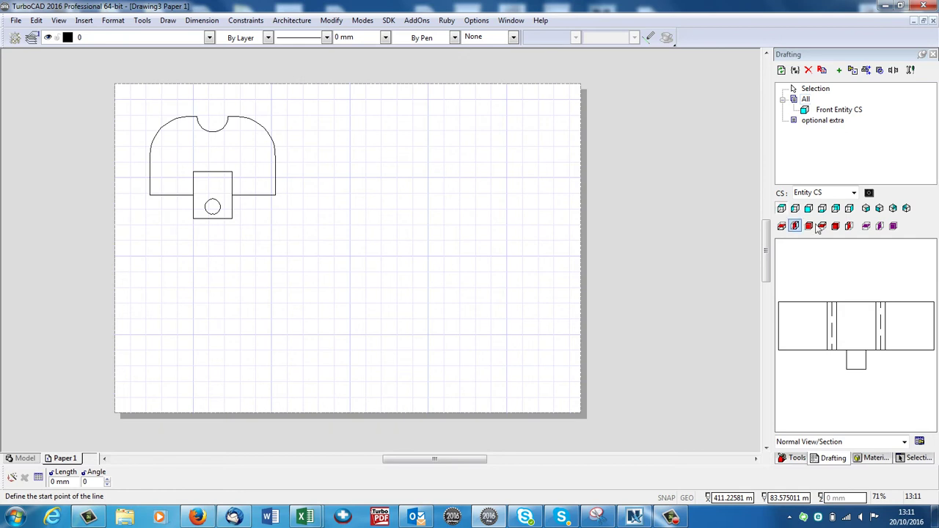
{"action": "left_click", "coordinate": [836, 292]}
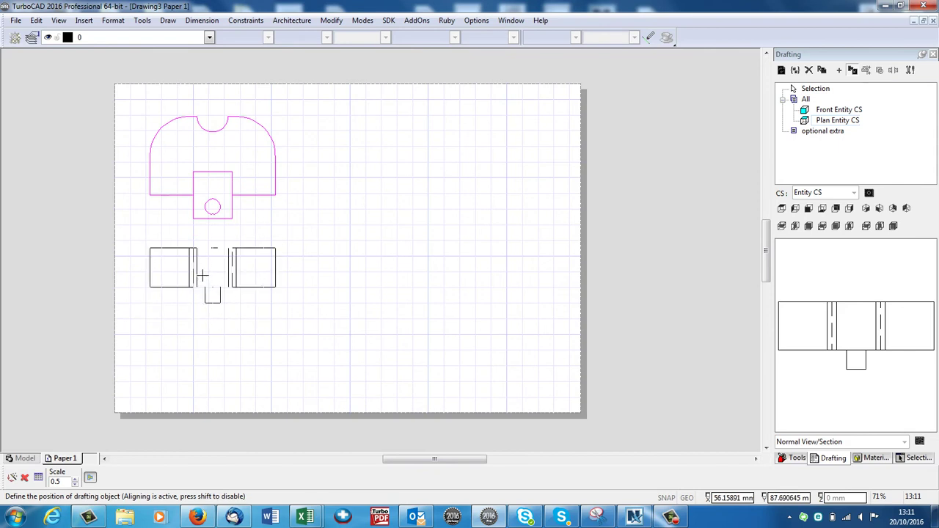
{"action": "left_click", "coordinate": [209, 273]}
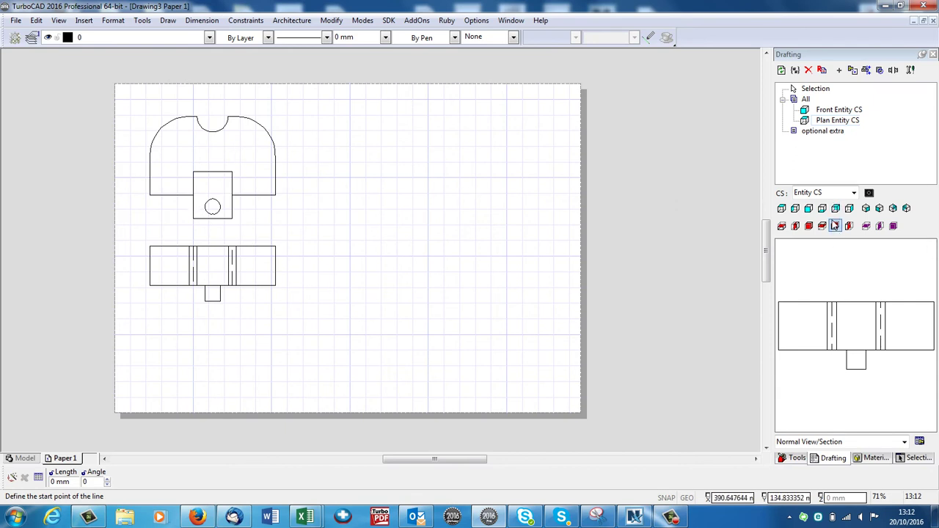
Insert the left end view to the right of the front view
{"action": "left_click", "coordinate": [795, 209]}
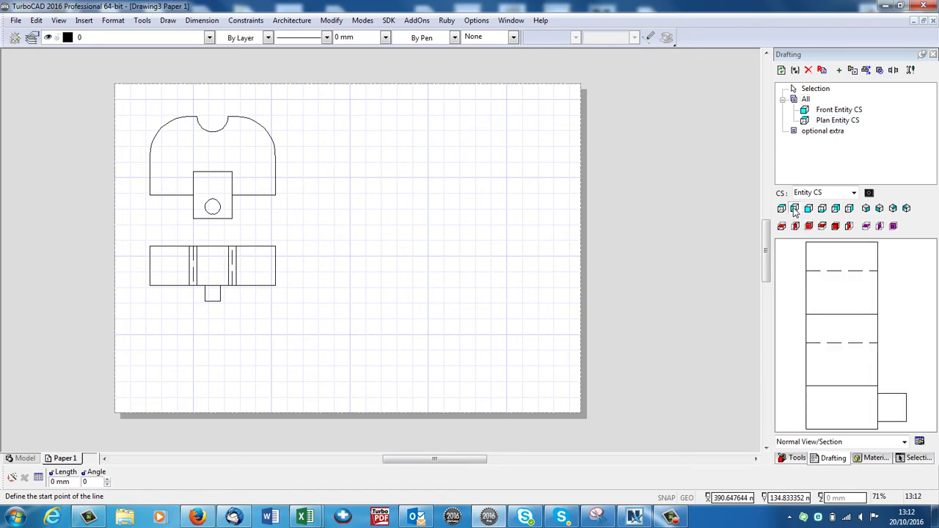
{"action": "left_click", "coordinate": [853, 70]}
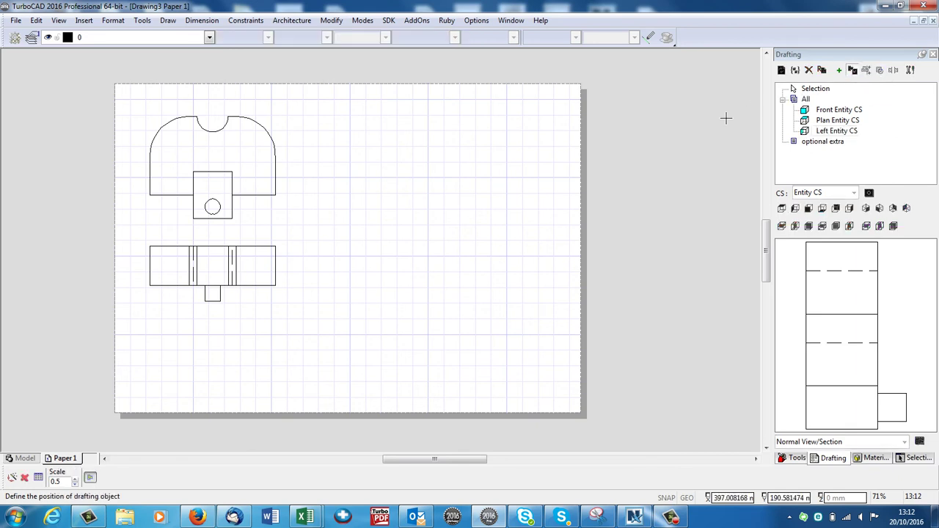
{"action": "left_click", "coordinate": [362, 177]}
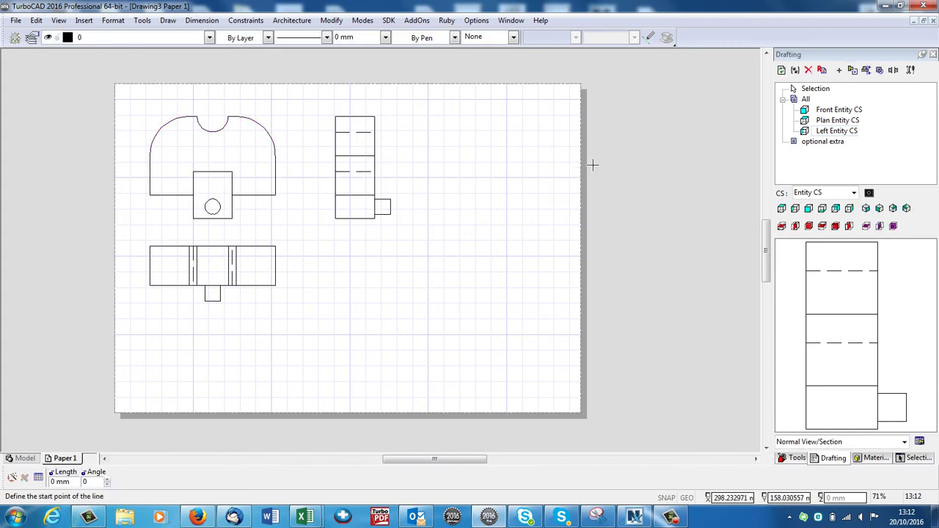
Draw a diagonal cutting line from above to below the end view
{"action": "right_click", "coordinate": [654, 167]}
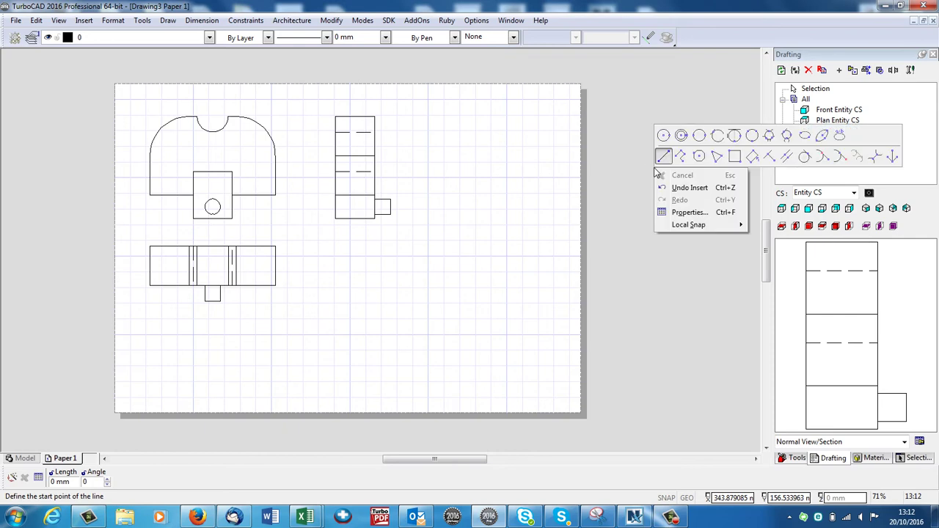
{"action": "left_click", "coordinate": [664, 156]}
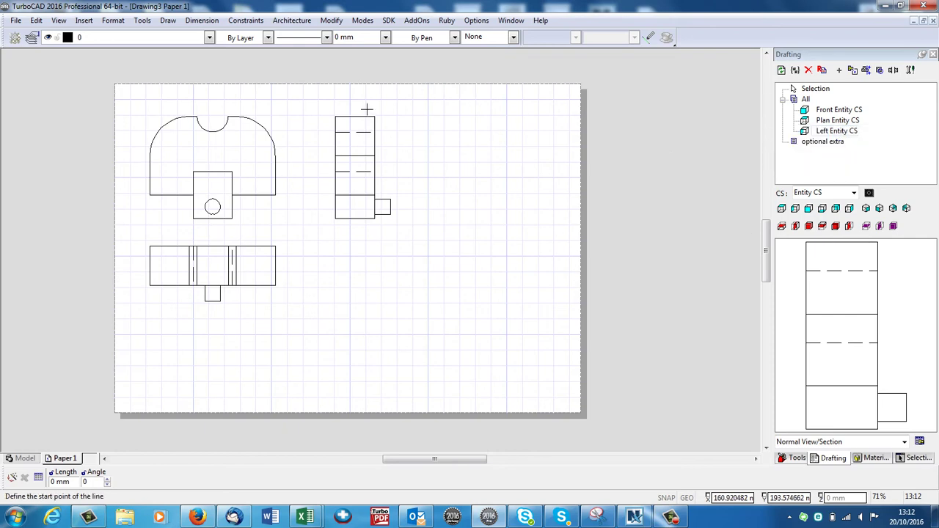
{"action": "left_click", "coordinate": [403, 103]}
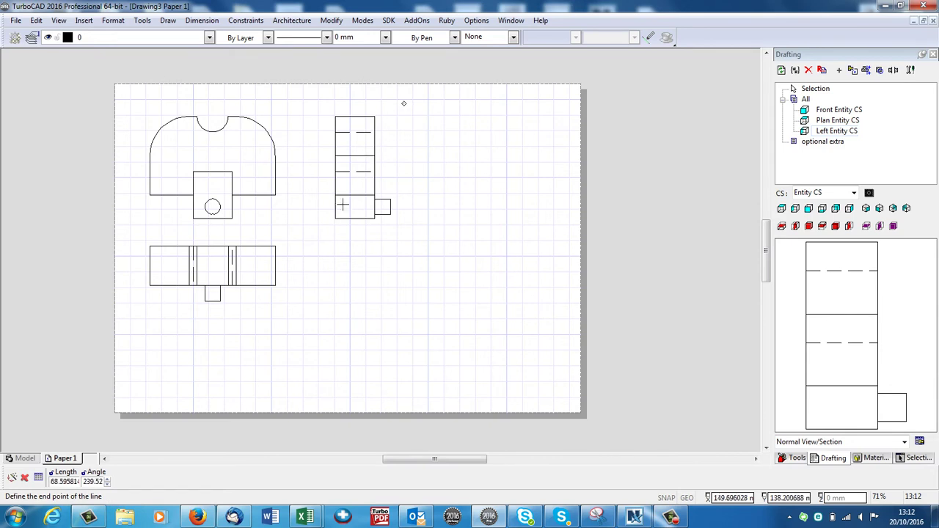
{"action": "left_click", "coordinate": [315, 237]}
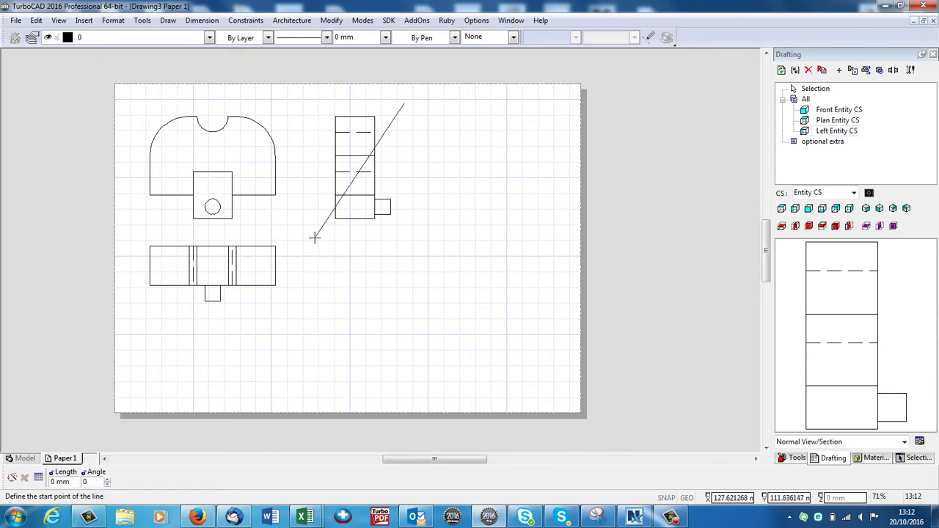
Cut the end view along the diagonal line to create an Aligned Sectional View, choosing the viewing side
{"action": "left_click", "coordinate": [866, 71]}
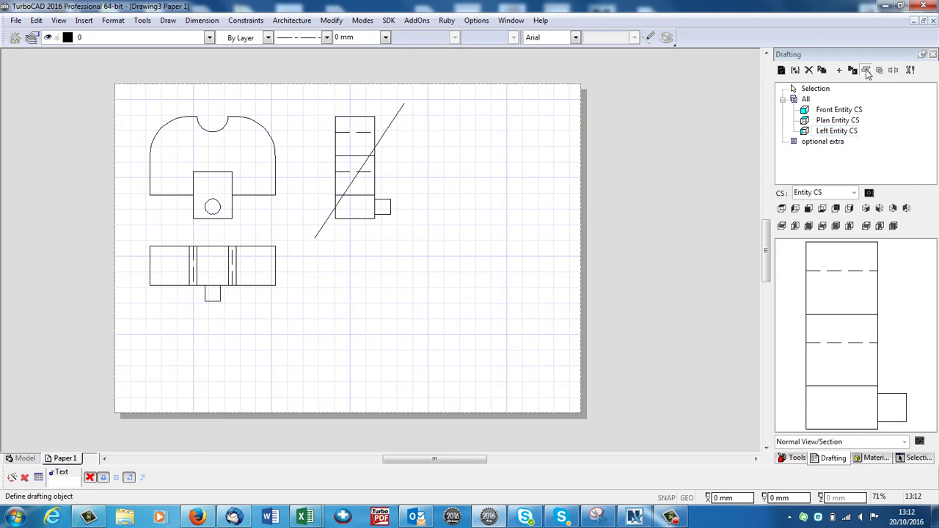
{"action": "left_click", "coordinate": [347, 122]}
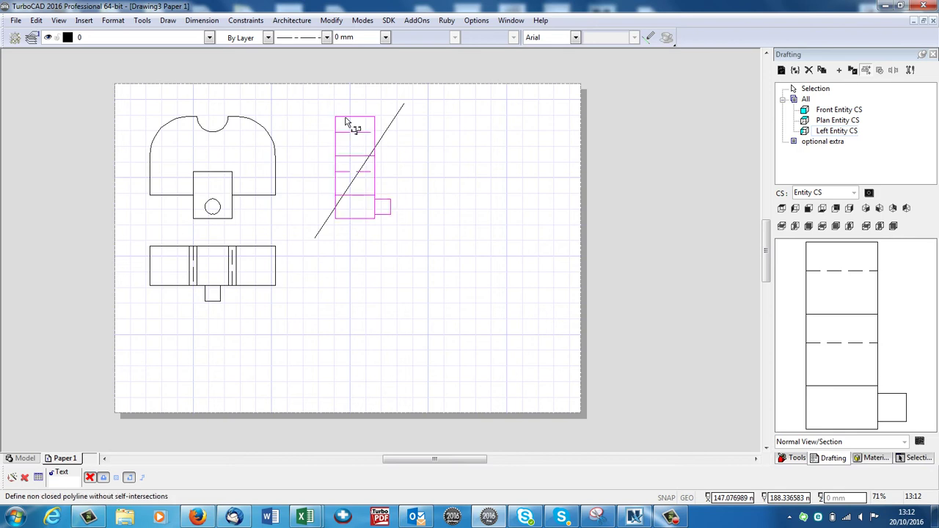
{"action": "left_click", "coordinate": [402, 109]}
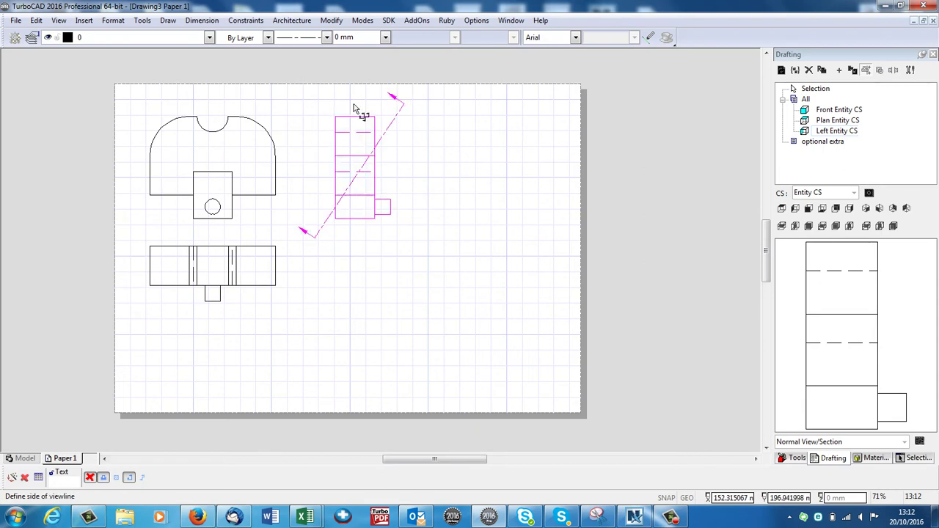
{"action": "left_click", "coordinate": [456, 199]}
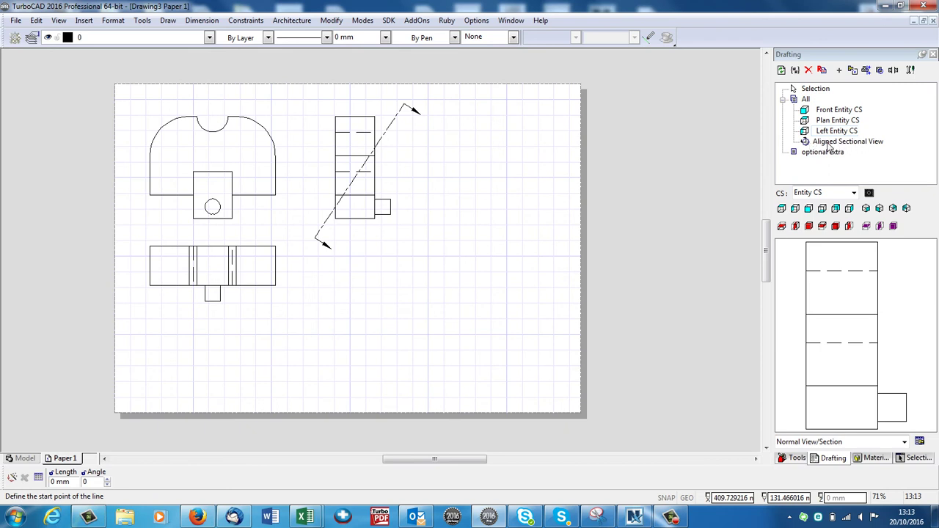
Insert the hatched Aligned Sectional View onto the sheet at the lower right of the end view
{"action": "left_click", "coordinate": [830, 144]}
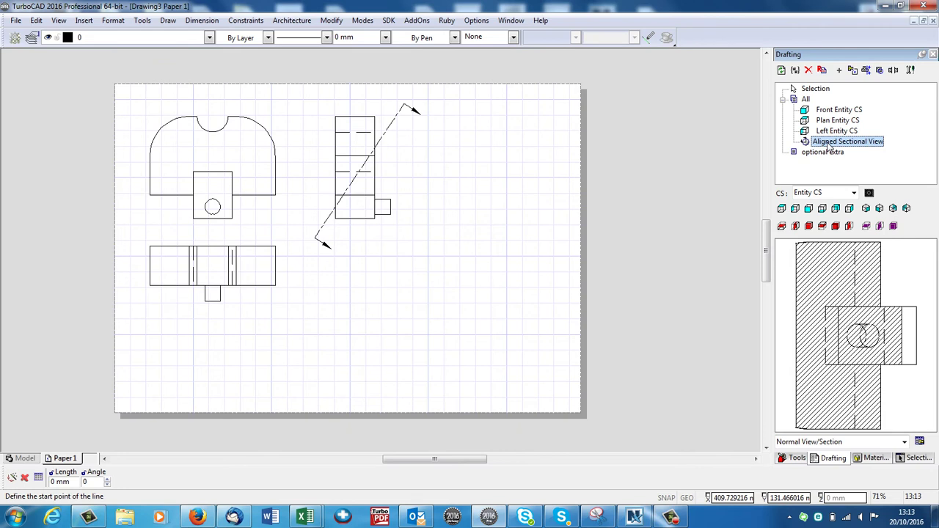
{"action": "left_click", "coordinate": [853, 70]}
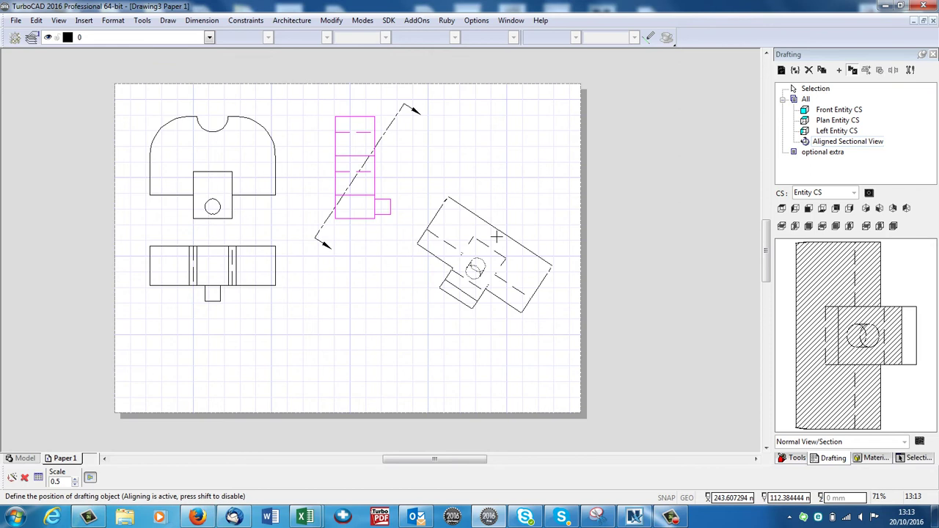
{"action": "left_click", "coordinate": [497, 237]}
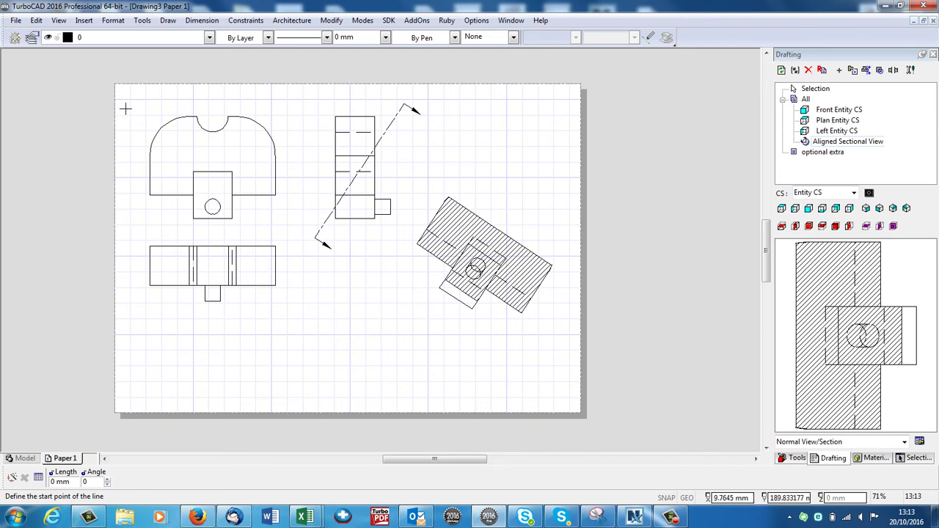
Switch to Model space and look over the list of saved named views
{"action": "left_click", "coordinate": [26, 459]}
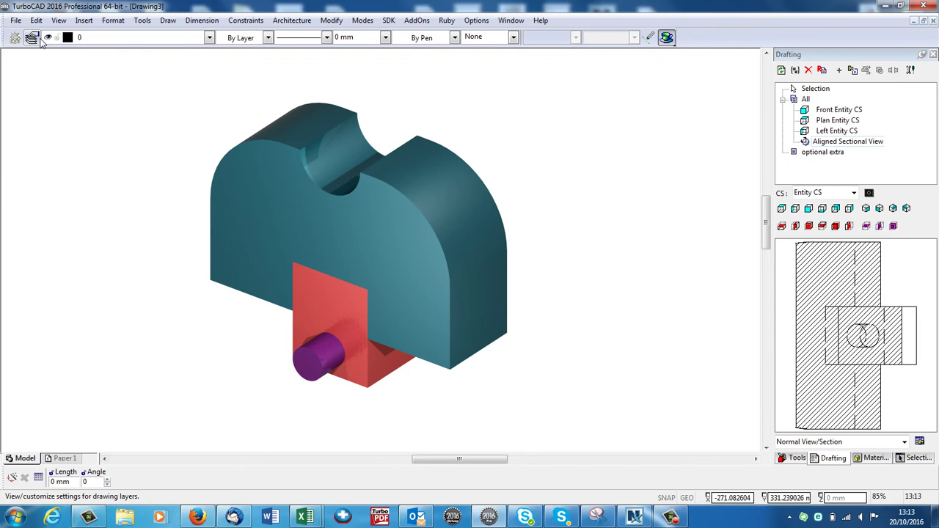
{"action": "left_click", "coordinate": [58, 20]}
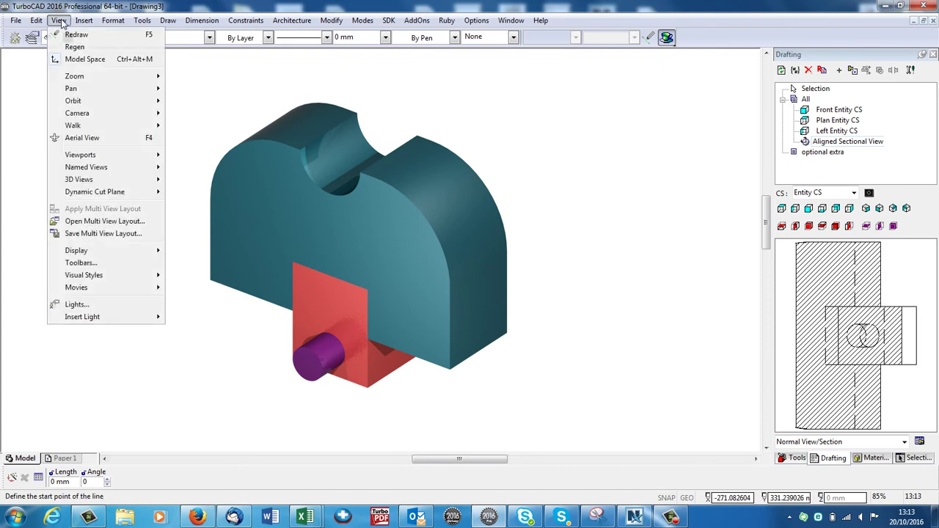
{"action": "mouse_move", "coordinate": [87, 171]}
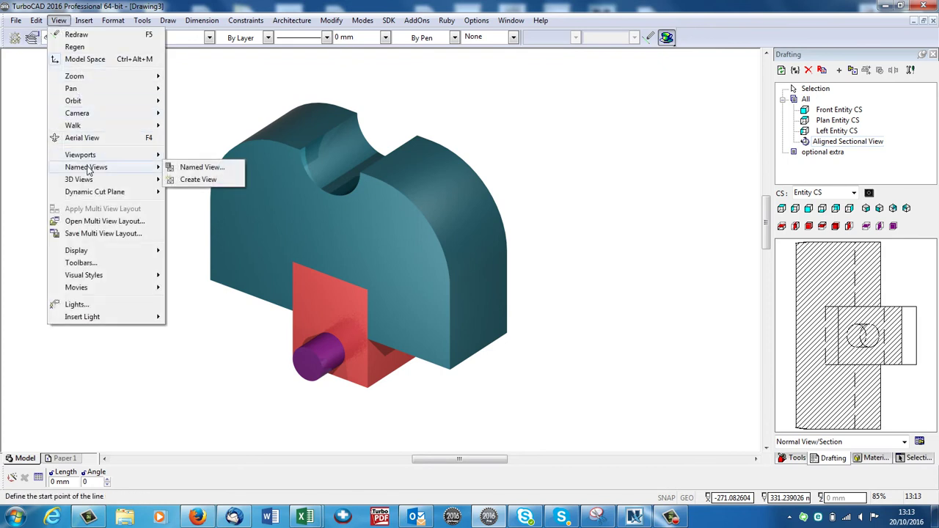
{"action": "left_click", "coordinate": [200, 168]}
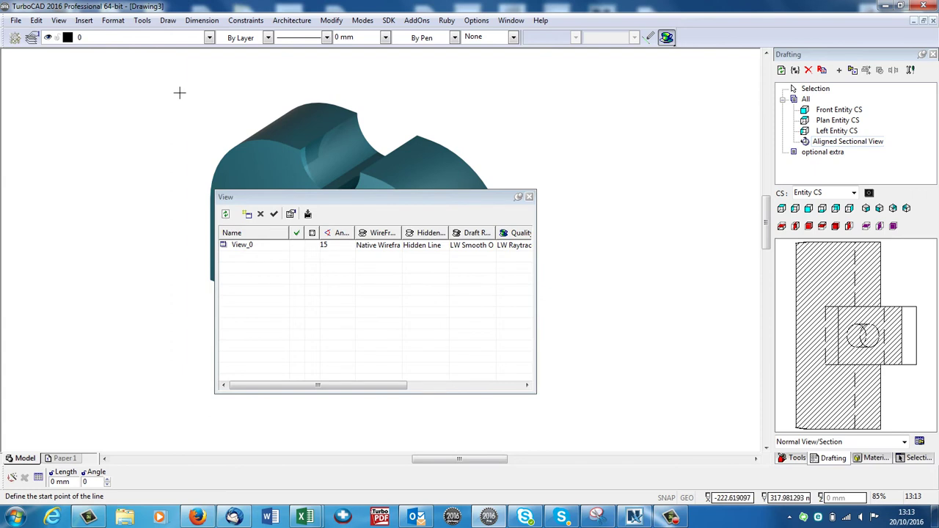
{"action": "left_click", "coordinate": [530, 198]}
Cancel the stray line, select the whole model, then abandon a first view definition
{"action": "left_click", "coordinate": [161, 82]}
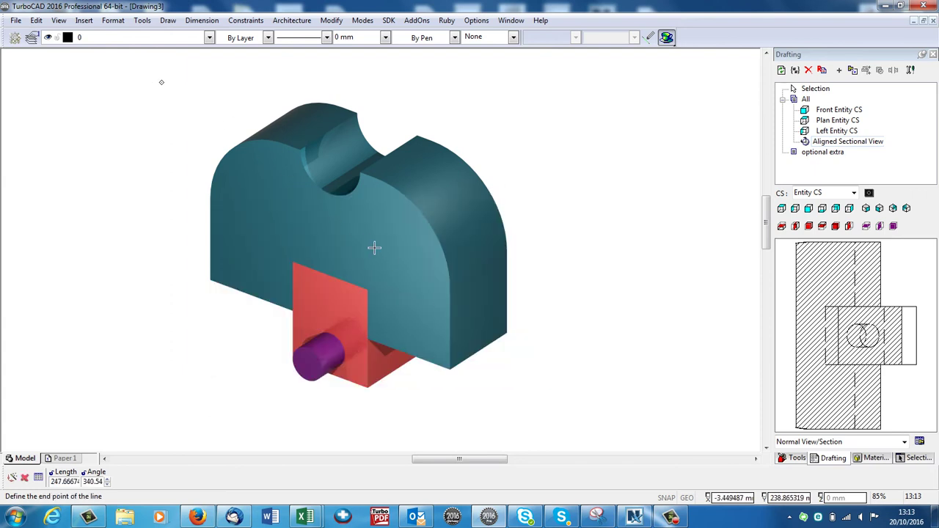
{"action": "right_click", "coordinate": [77, 161]}
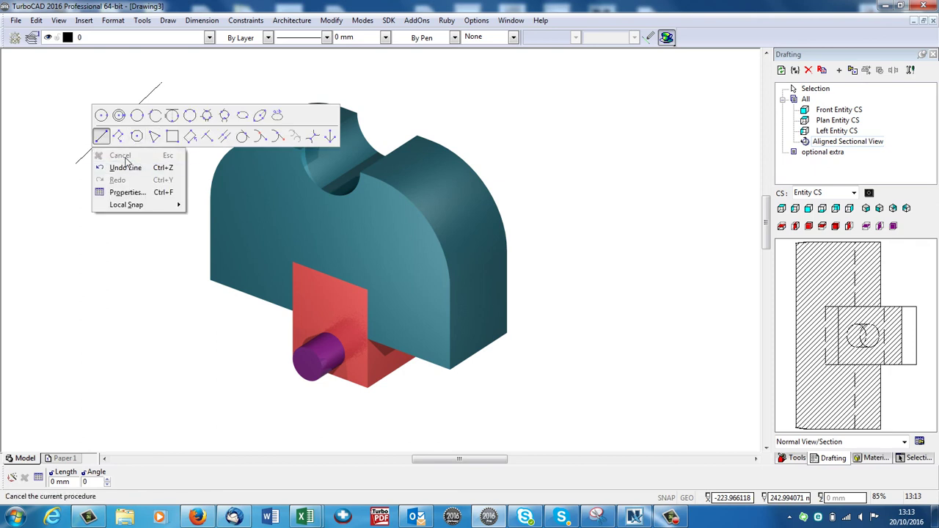
{"action": "left_click", "coordinate": [125, 167]}
{"action": "key", "text": "Escape"}
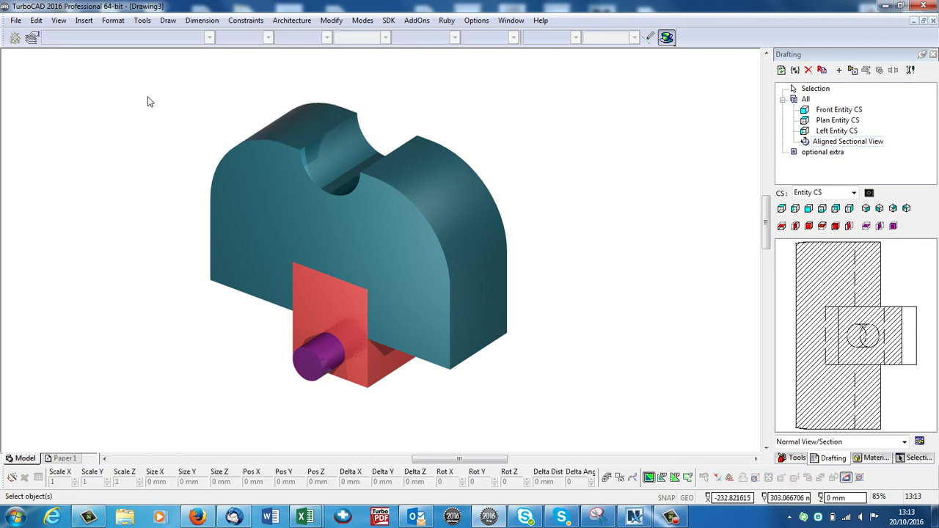
{"action": "left_click_drag", "start_coordinate": [141, 81], "coordinate": [560, 422]}
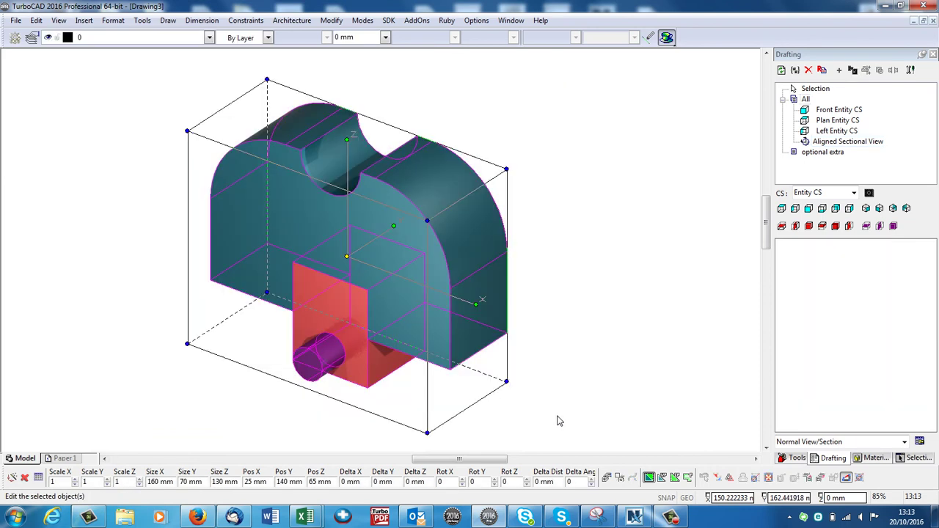
{"action": "left_click", "coordinate": [59, 21]}
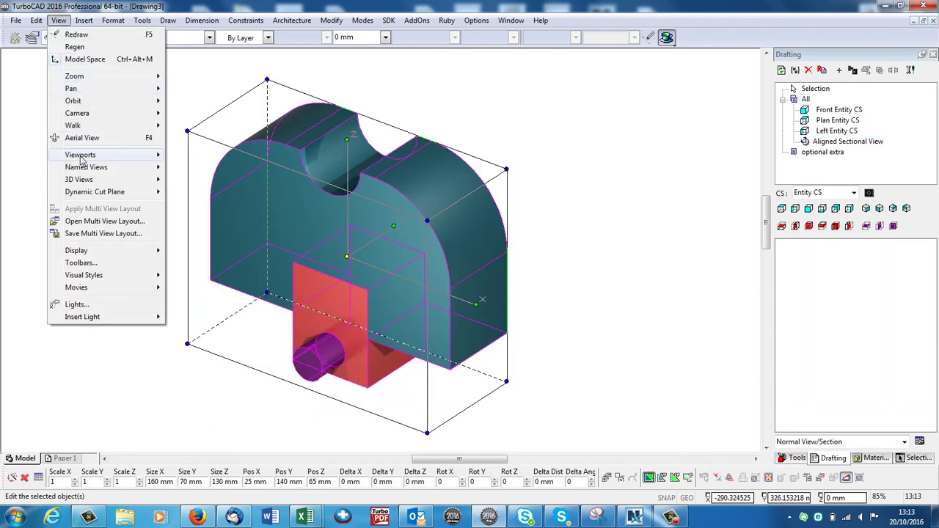
{"action": "mouse_move", "coordinate": [86, 169]}
{"action": "left_click", "coordinate": [190, 180]}
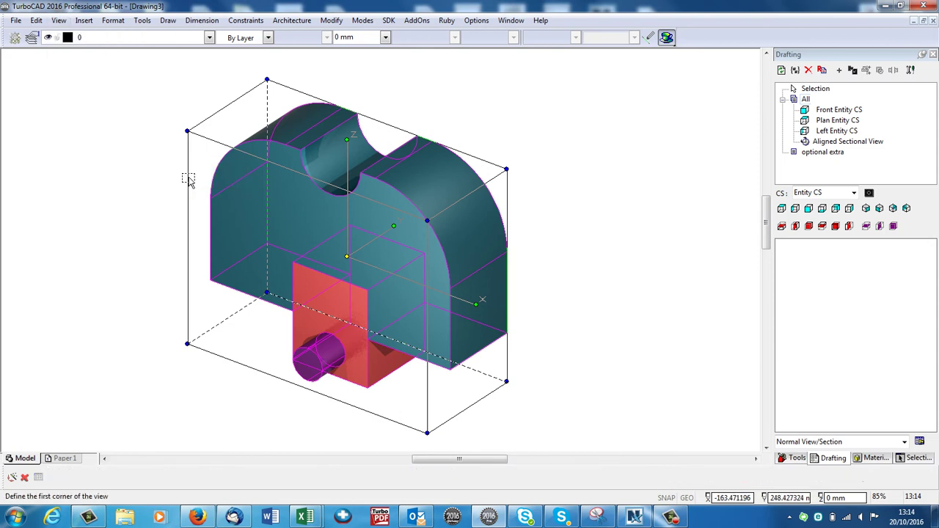
{"action": "key", "text": "Escape"}
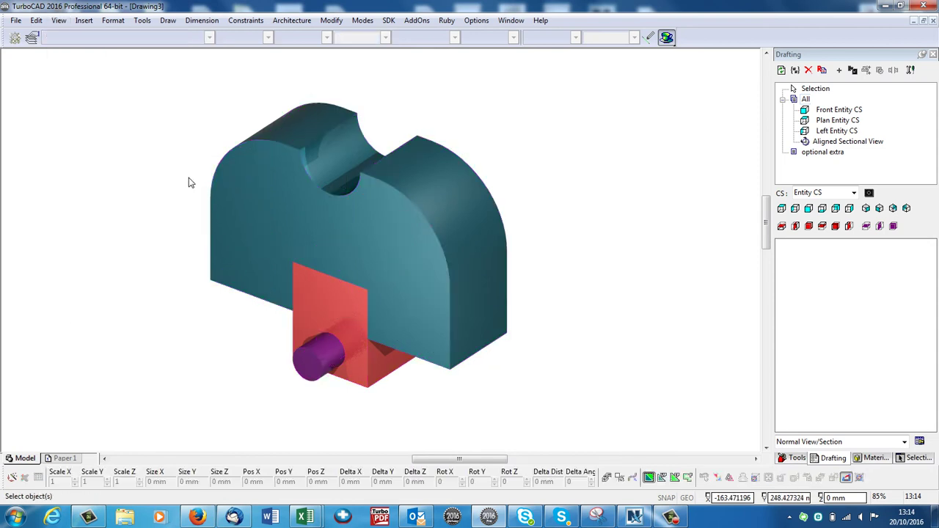
Window the whole isometric model and save it as the named view '3D'
{"action": "left_click", "coordinate": [59, 21]}
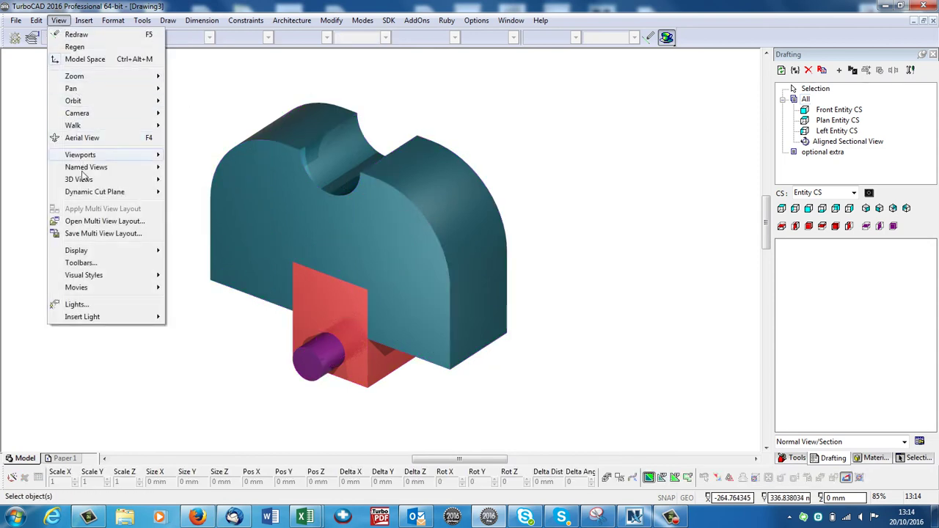
{"action": "mouse_move", "coordinate": [88, 168]}
{"action": "left_click", "coordinate": [200, 179]}
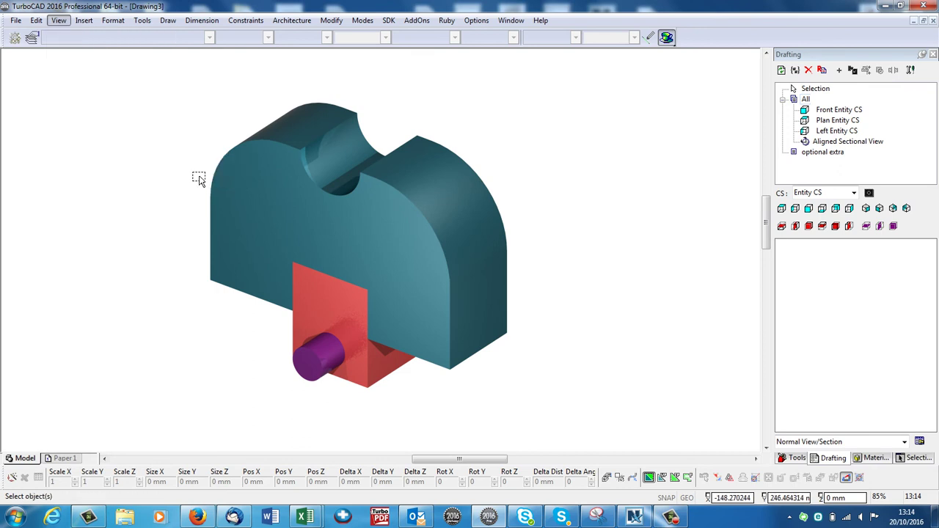
{"action": "left_click", "coordinate": [172, 87]}
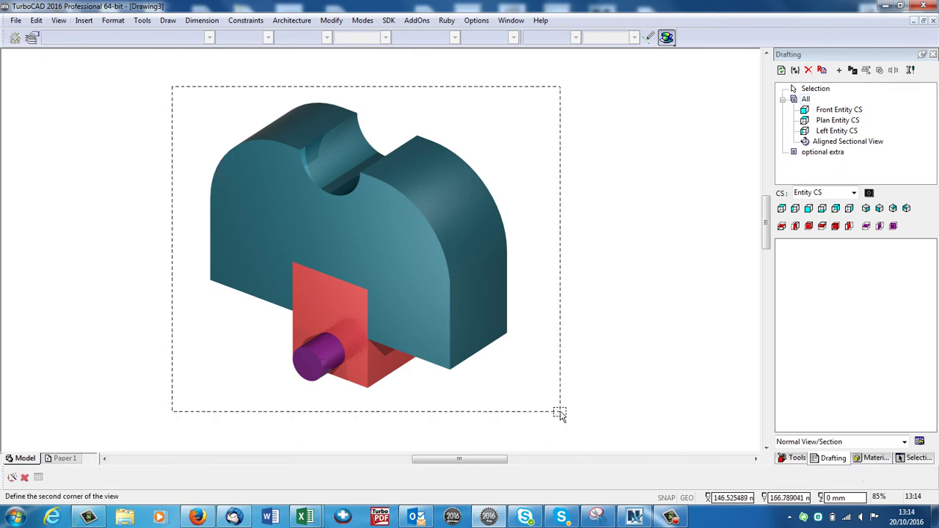
{"action": "left_click", "coordinate": [561, 415]}
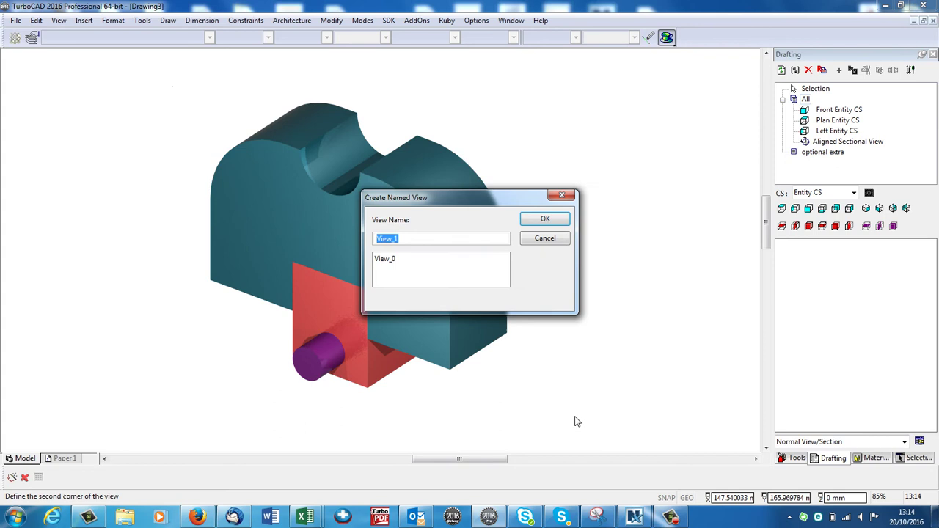
{"action": "type", "text": "3D"}
{"action": "left_click", "coordinate": [551, 219]}
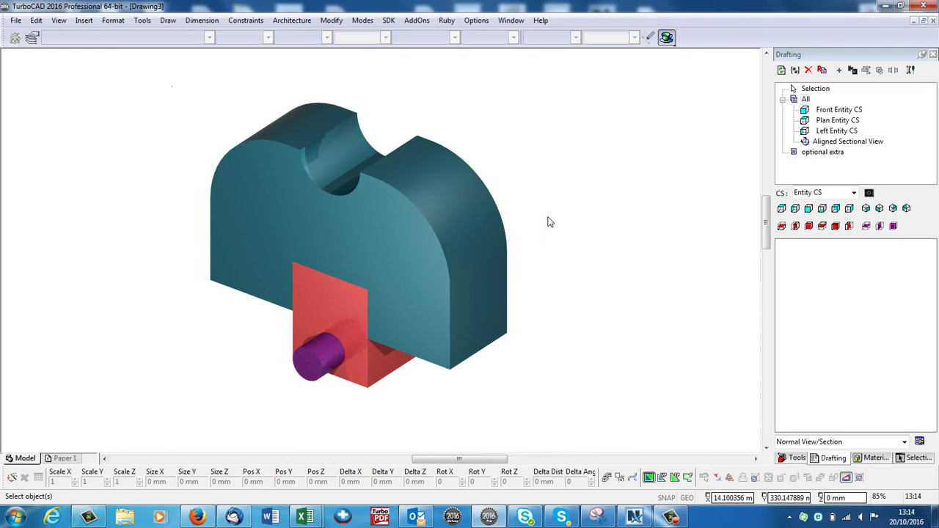
On Paper 1, draw a viewport below the end view and display the saved '3D' view in it
{"action": "left_click", "coordinate": [64, 458]}
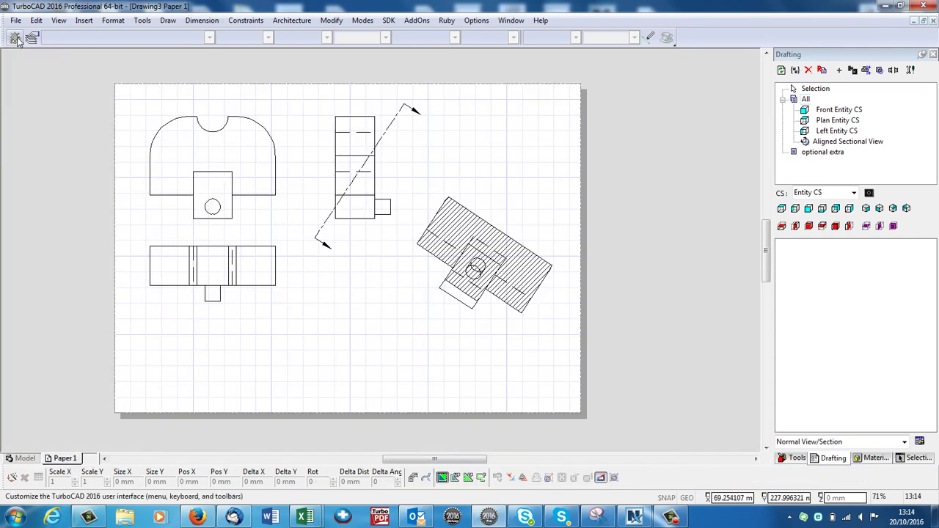
{"action": "left_click", "coordinate": [59, 21]}
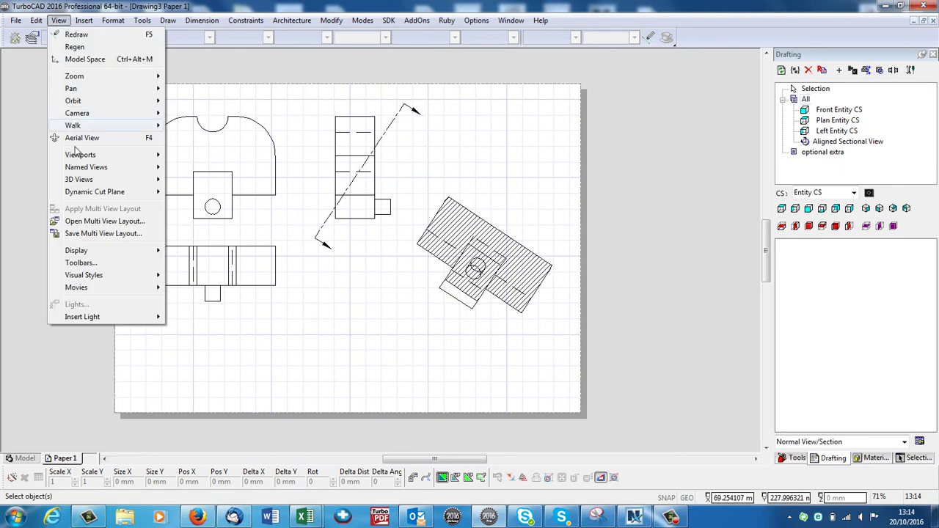
{"action": "mouse_move", "coordinate": [81, 155]}
{"action": "left_click", "coordinate": [193, 156]}
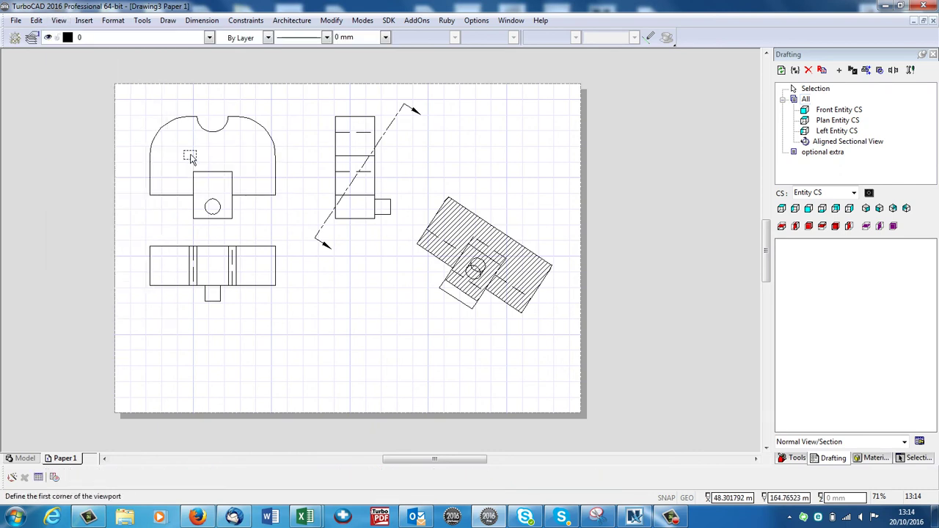
{"action": "left_click", "coordinate": [364, 325]}
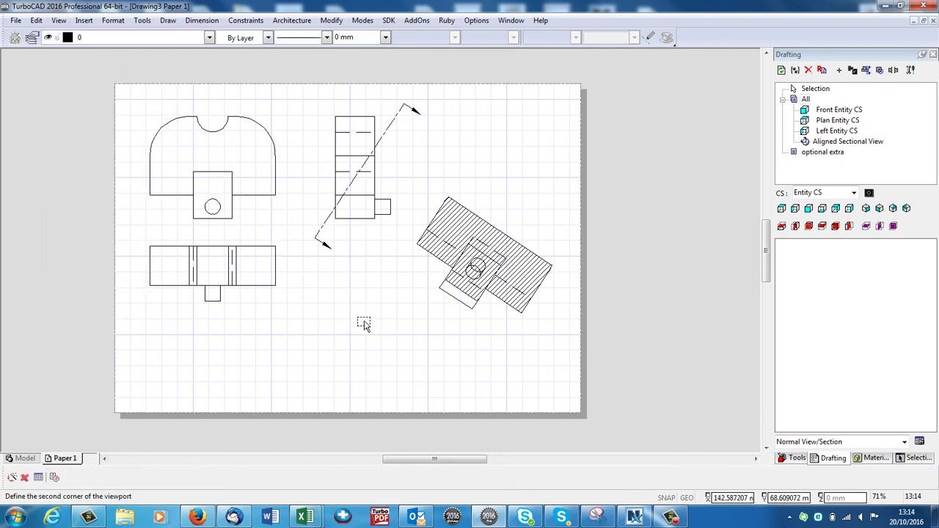
{"action": "left_click", "coordinate": [419, 393]}
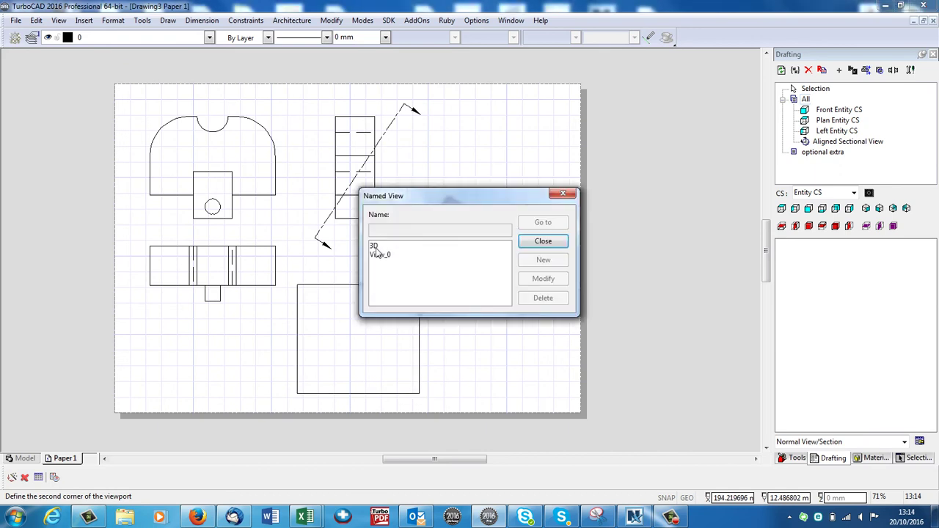
{"action": "left_click", "coordinate": [374, 246]}
{"action": "left_click", "coordinate": [542, 223]}
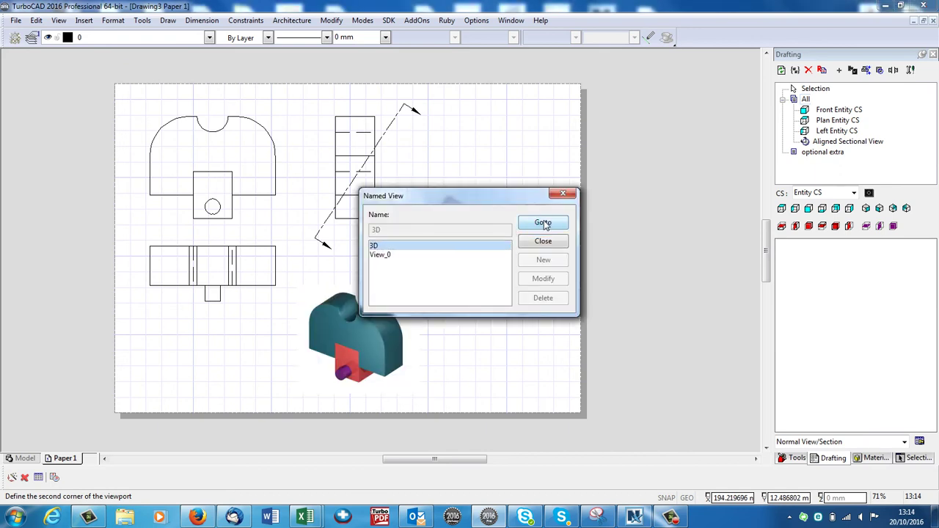
{"action": "left_click", "coordinate": [574, 192]}
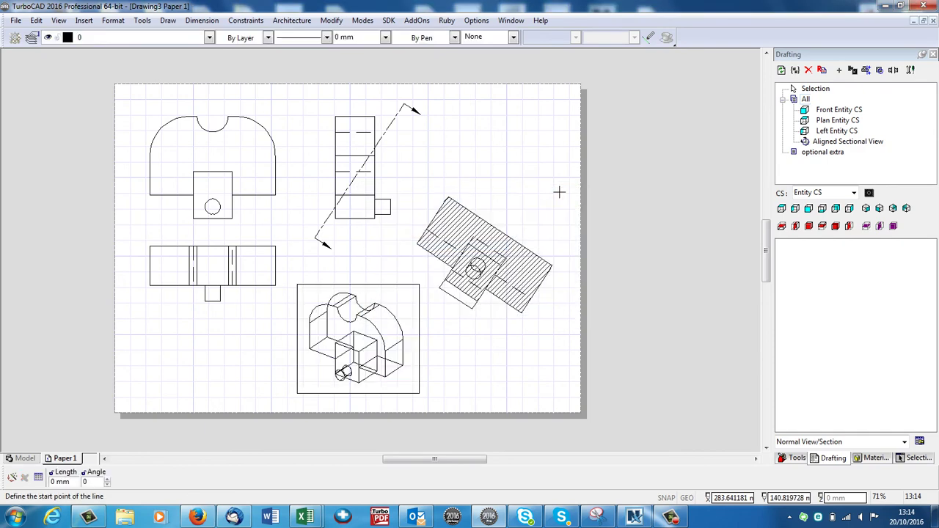
Turn off the 3D viewport's visible frame in its properties
{"action": "key", "text": "Escape"}
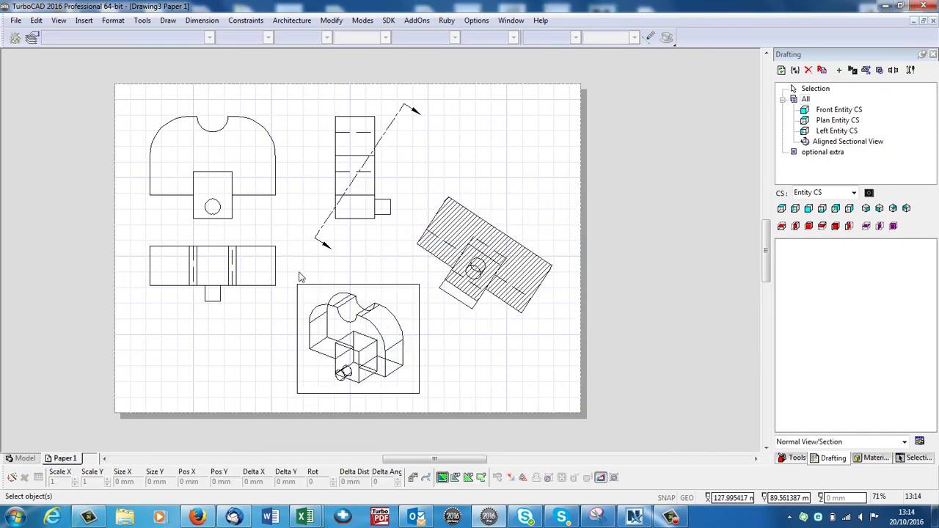
{"action": "left_click", "coordinate": [390, 290]}
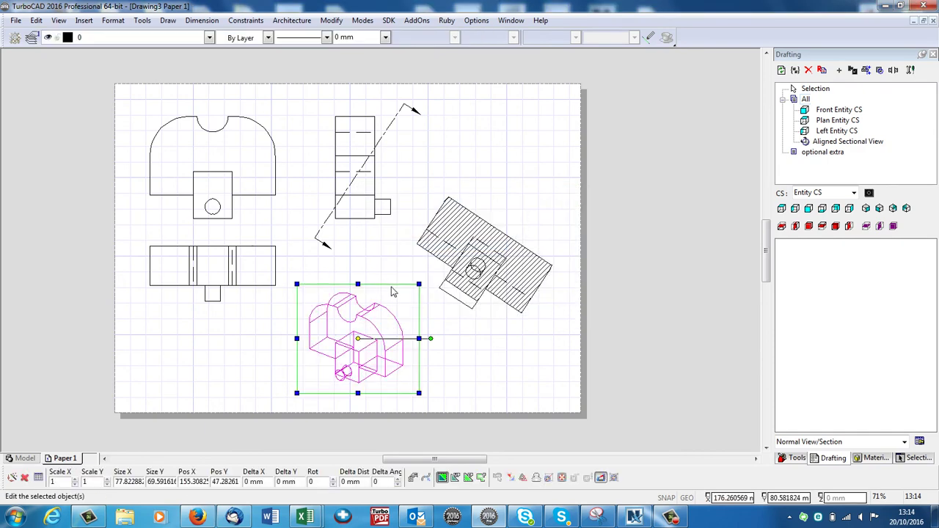
{"action": "right_click", "coordinate": [475, 320]}
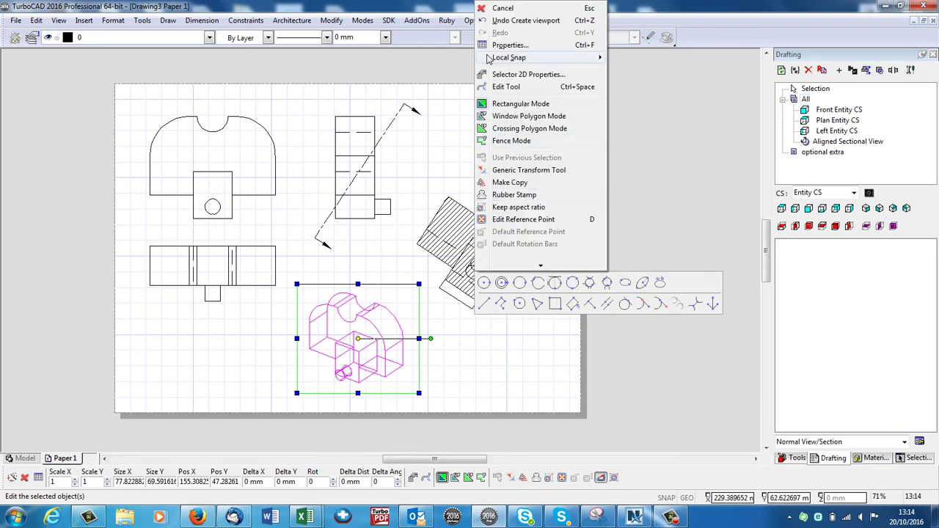
{"action": "left_click", "coordinate": [510, 45]}
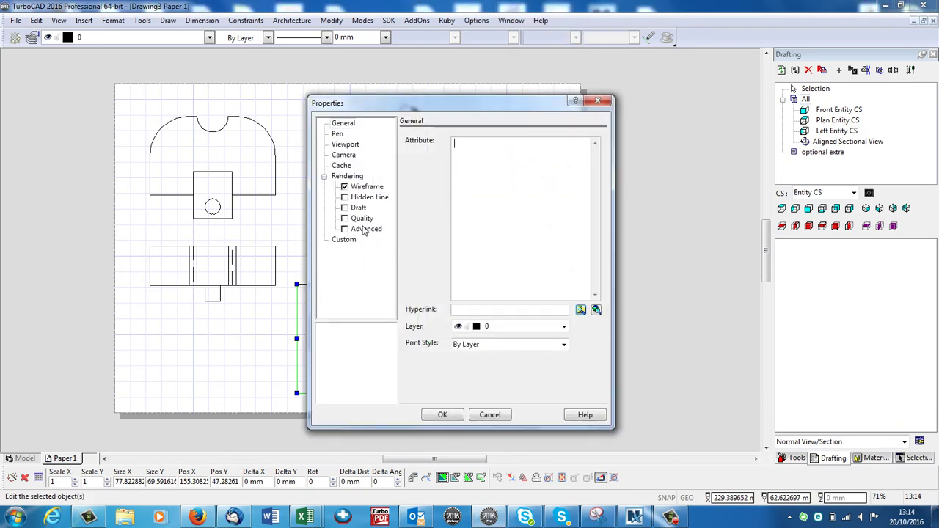
{"action": "left_click", "coordinate": [362, 218]}
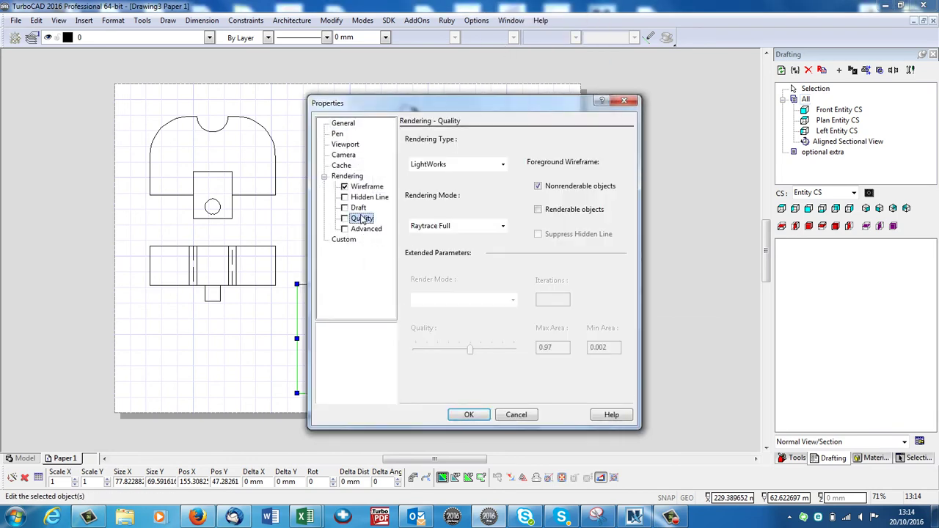
{"action": "left_click", "coordinate": [346, 146]}
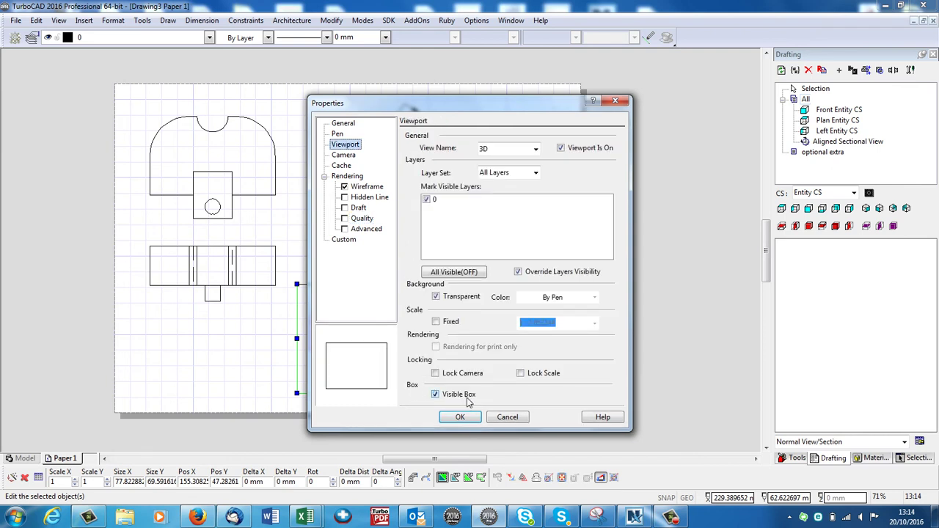
{"action": "left_click", "coordinate": [435, 395]}
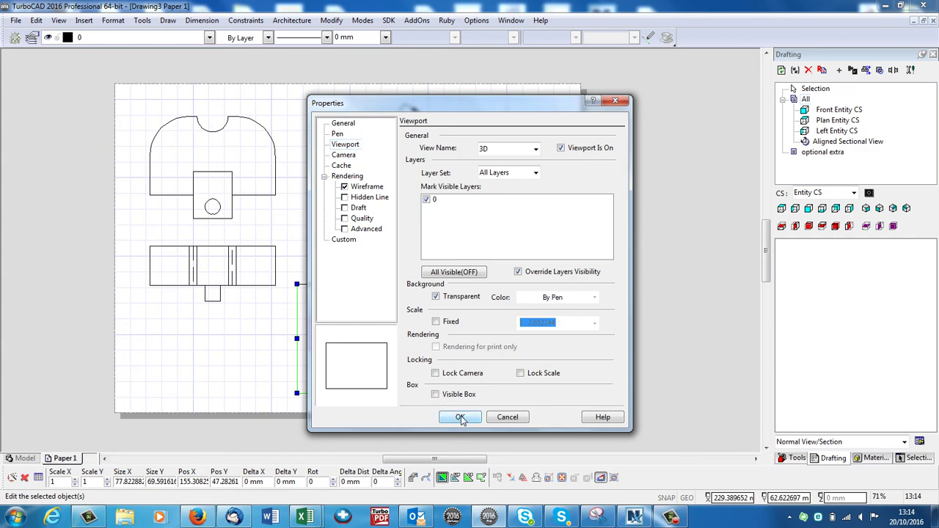
{"action": "left_click", "coordinate": [461, 417]}
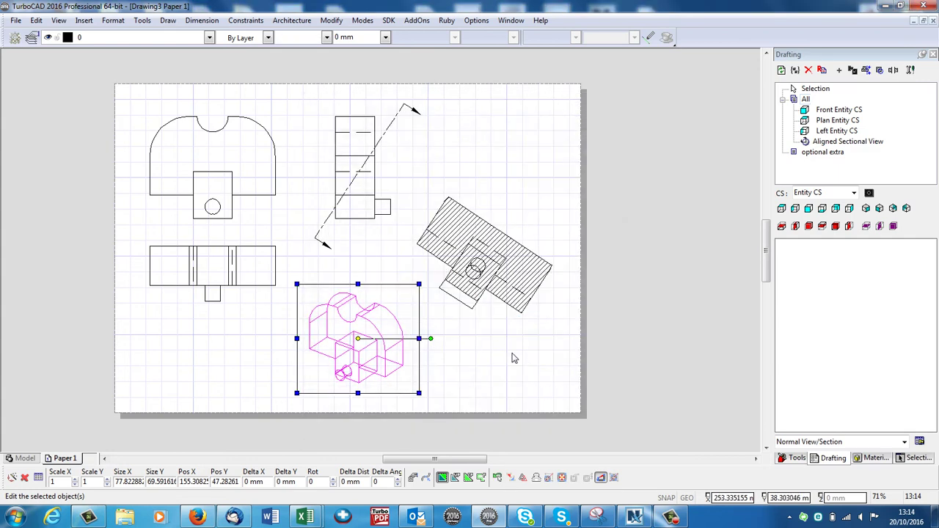
{"action": "left_click", "coordinate": [512, 358]}
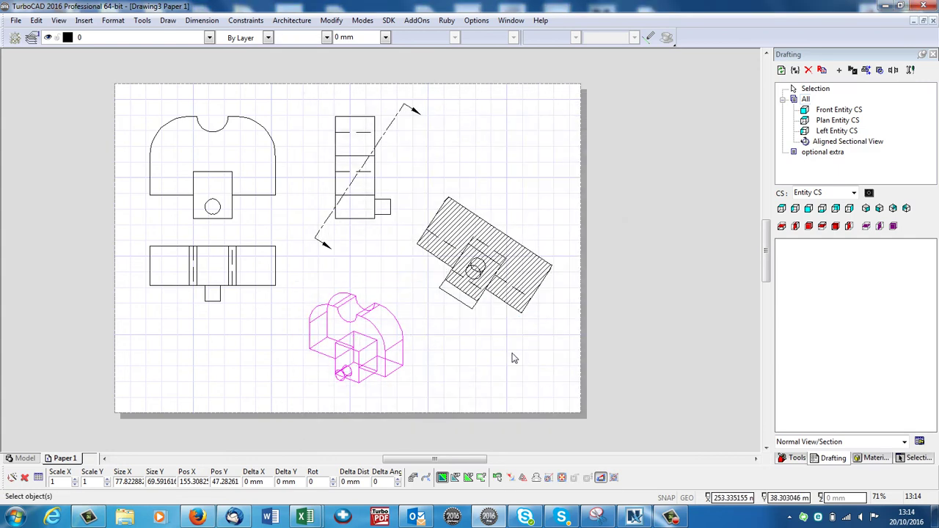
Set the 3D viewport's rendering to Quality (LightWorks, Raytrace Full)
{"action": "left_click", "coordinate": [417, 332]}
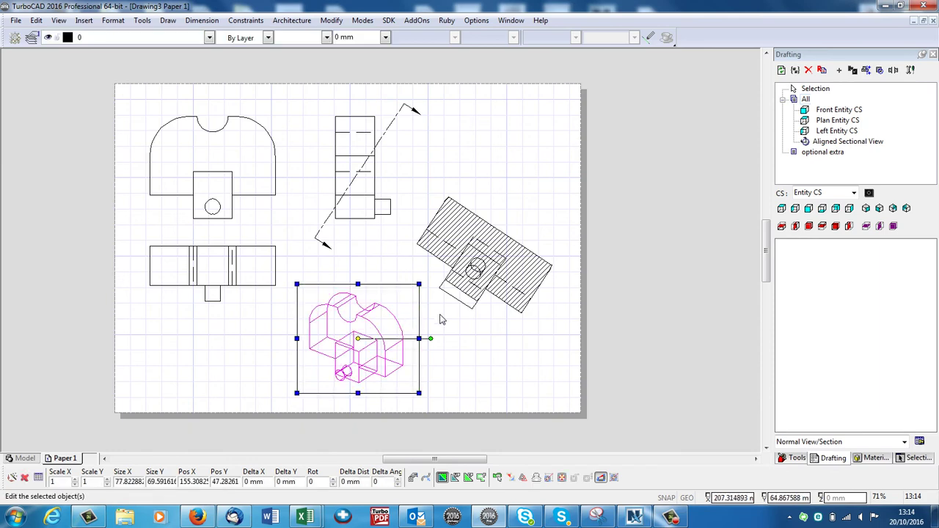
{"action": "right_click", "coordinate": [437, 327]}
{"action": "left_click", "coordinate": [485, 46]}
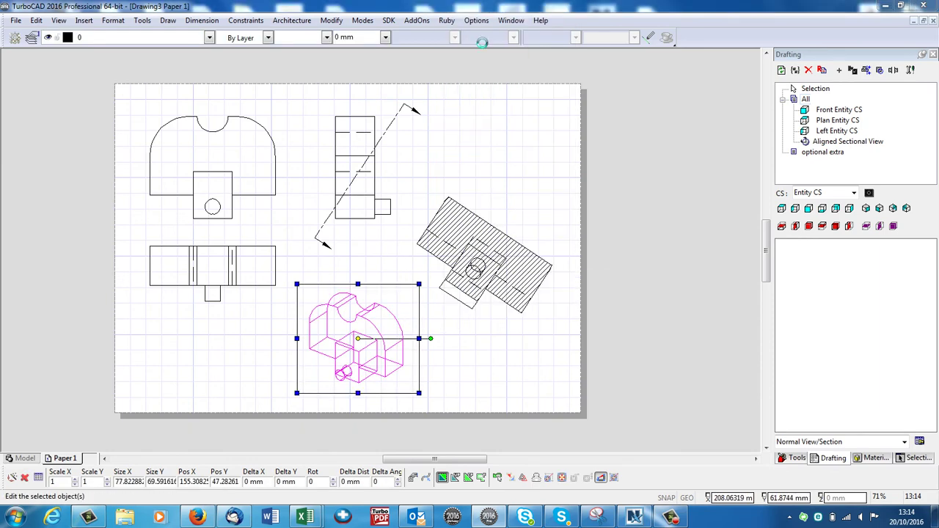
{"action": "left_click", "coordinate": [361, 218]}
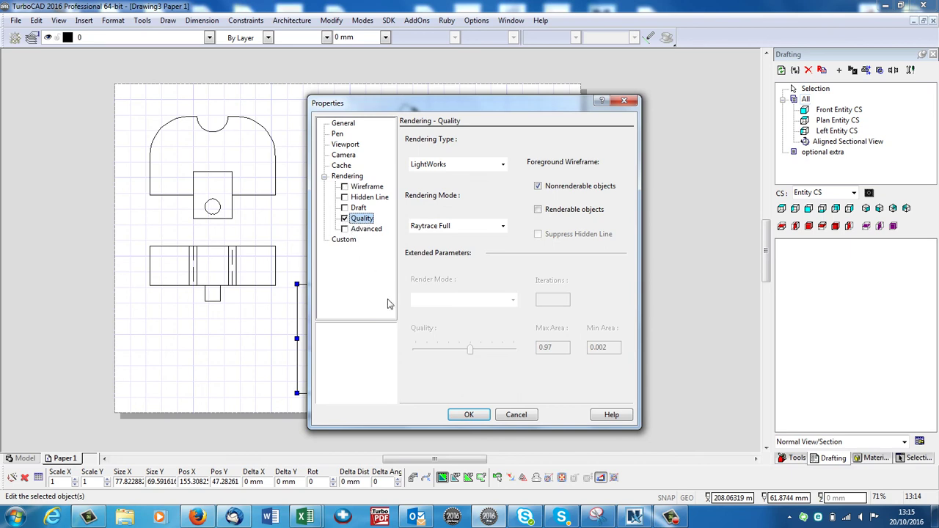
{"action": "left_click", "coordinate": [467, 415]}
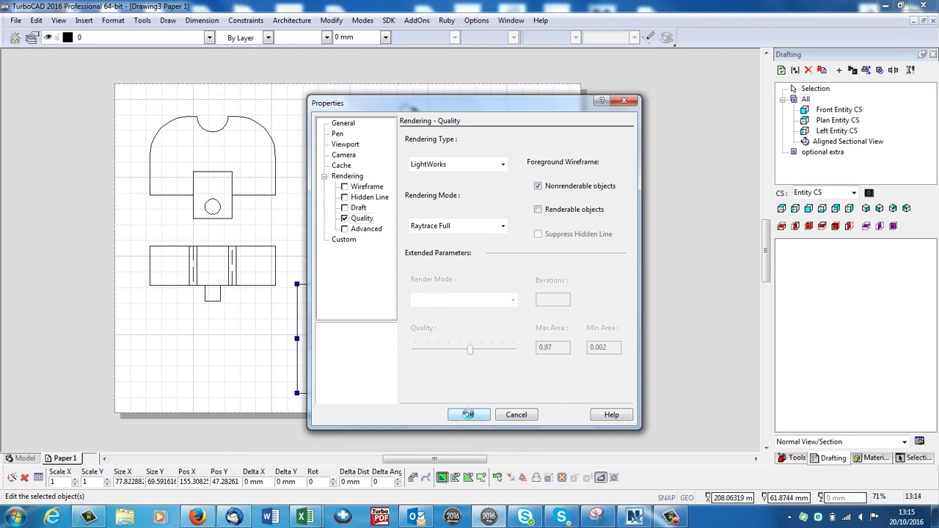
{"action": "left_click", "coordinate": [494, 374]}
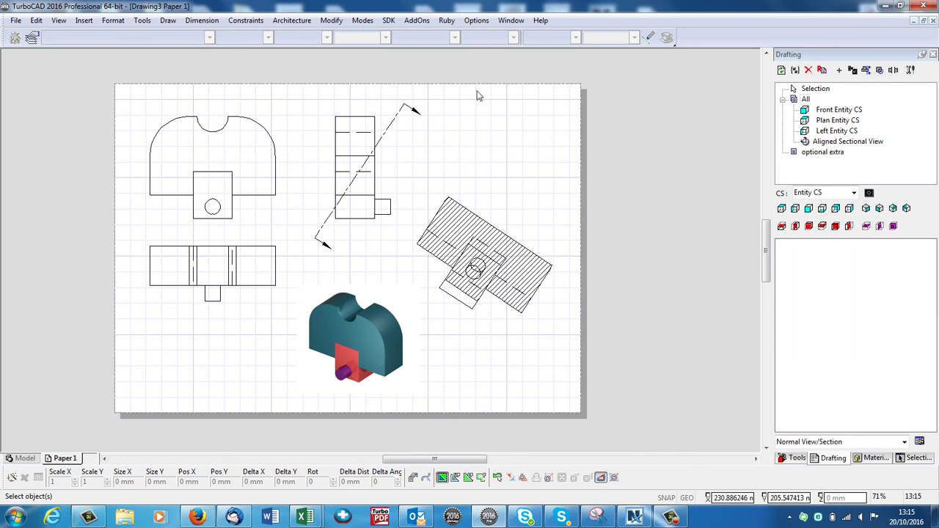
Confirm the ACIS drawing setup to re-render Paper 1, then show the Selection Info palette
{"action": "left_click", "coordinate": [476, 21]}
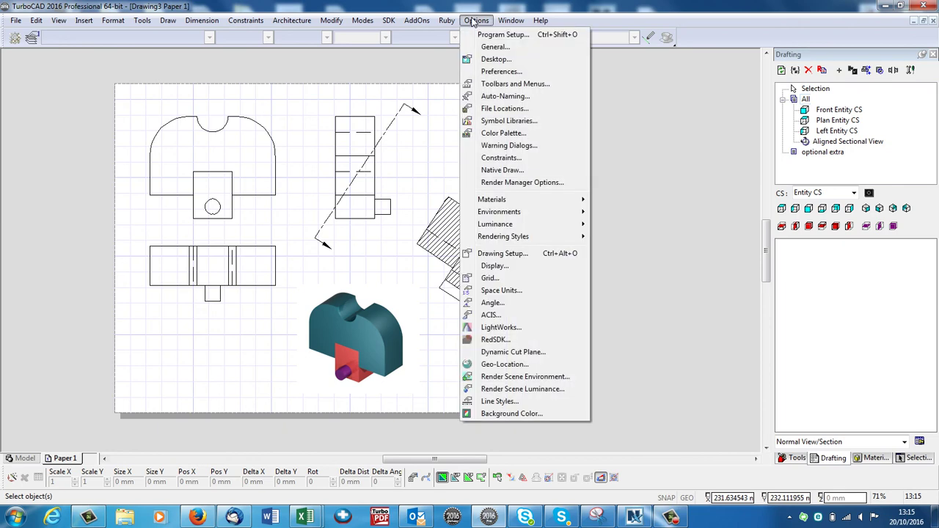
{"action": "left_click", "coordinate": [491, 316]}
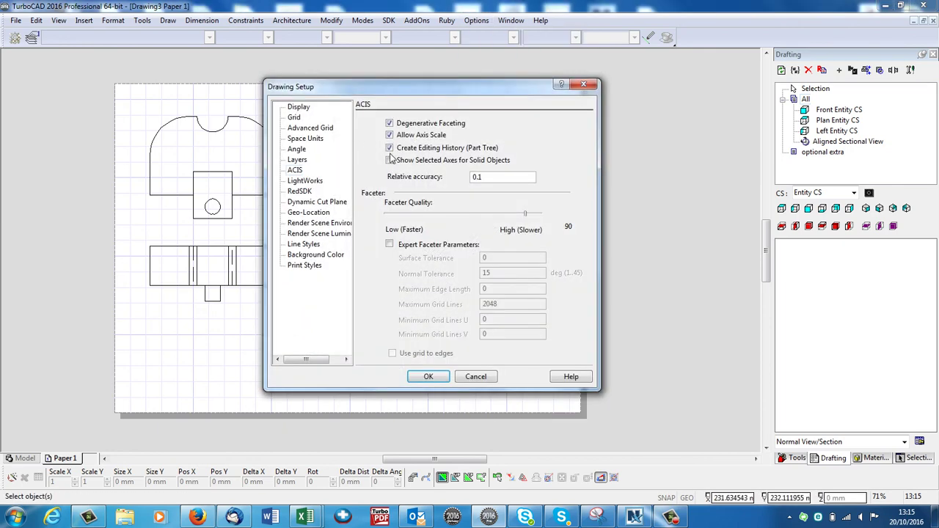
{"action": "left_click", "coordinate": [427, 377]}
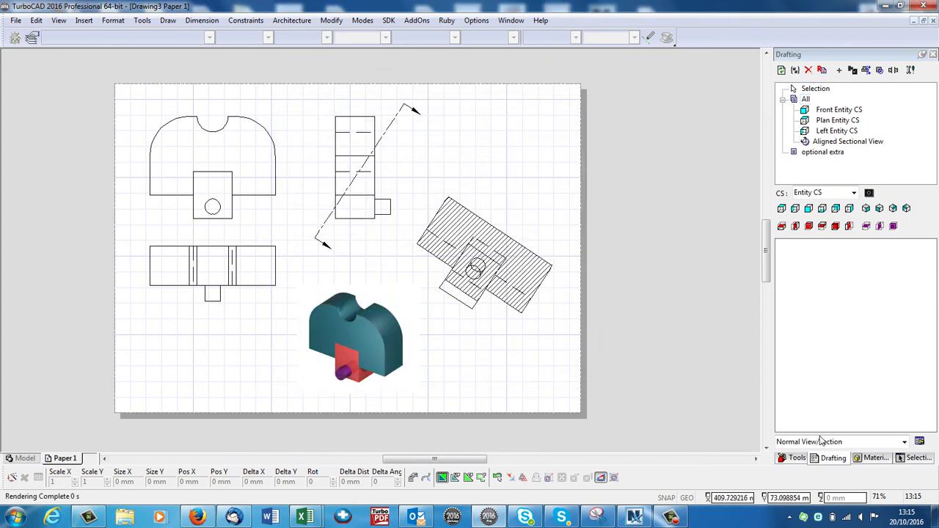
{"action": "left_click", "coordinate": [916, 458]}
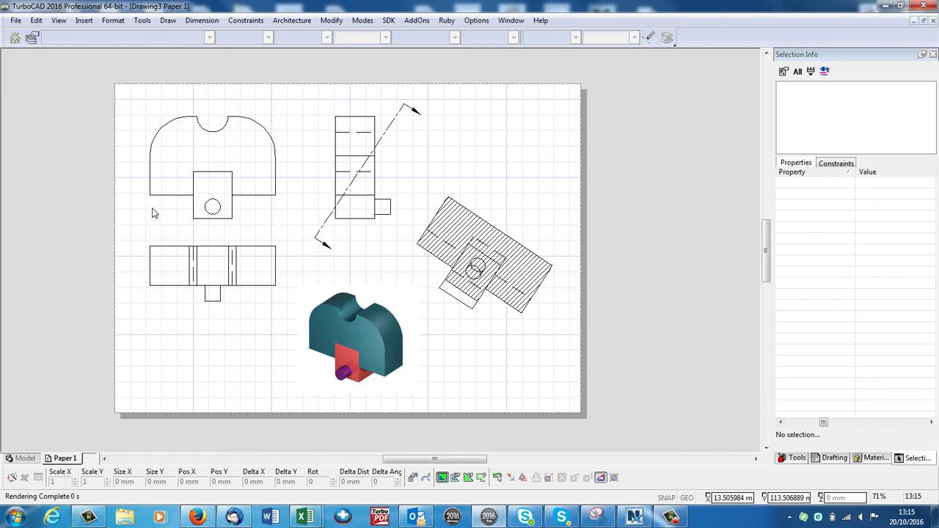
In Model space, switch to wireframe and set a workplane on the part's front face
{"action": "left_click", "coordinate": [24, 458]}
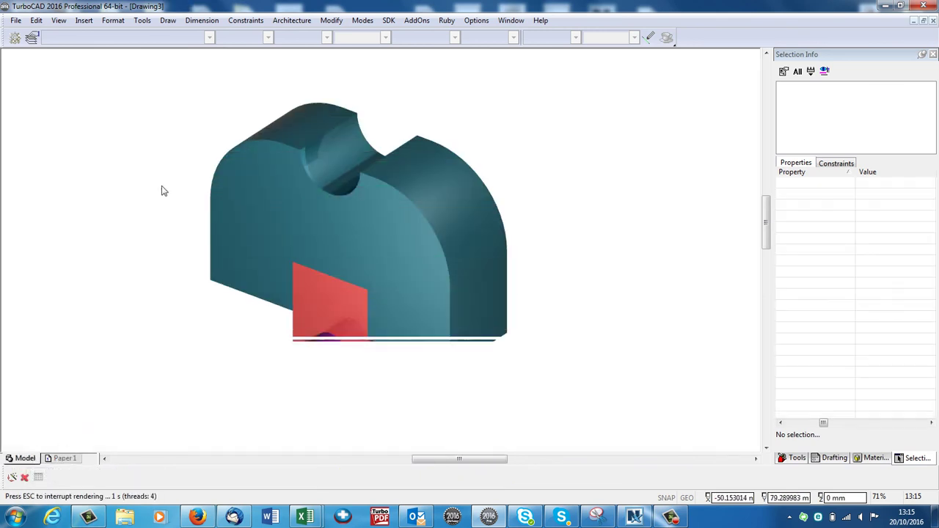
{"action": "left_click", "coordinate": [58, 19]}
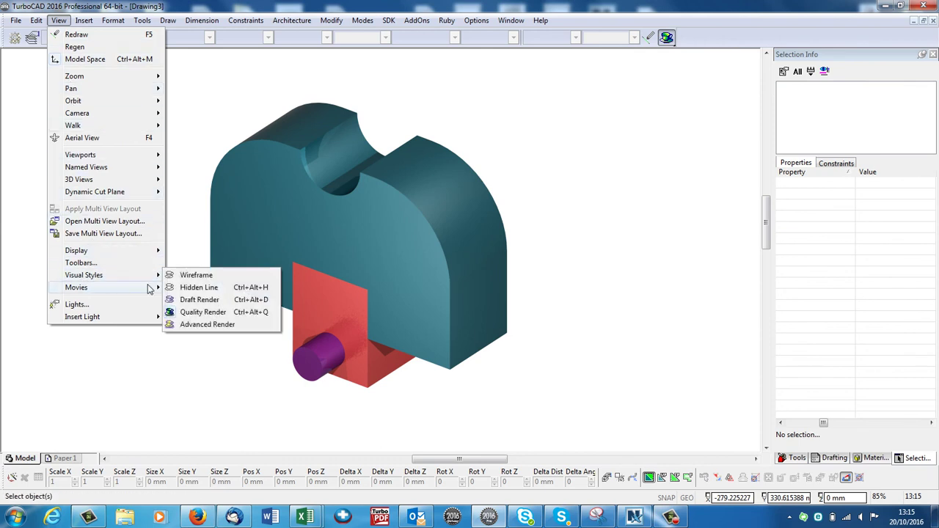
{"action": "left_click", "coordinate": [193, 276]}
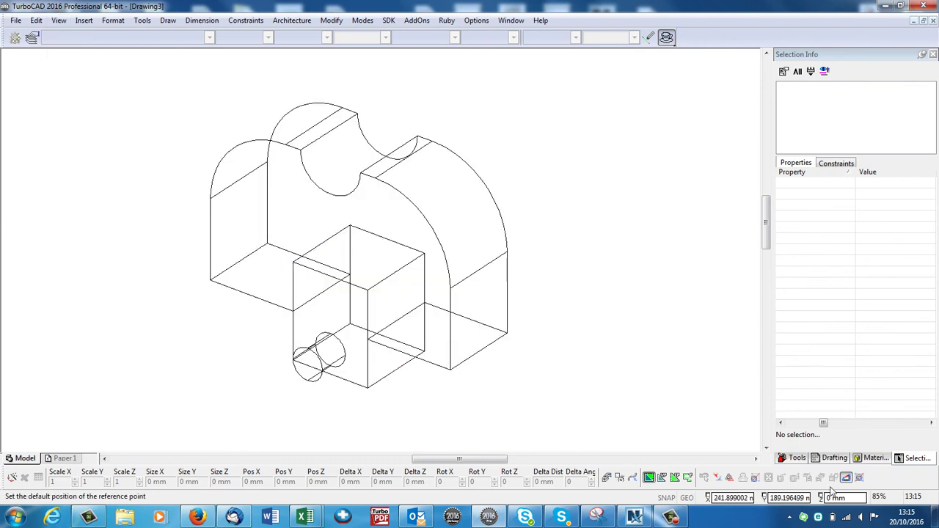
{"action": "left_click", "coordinate": [795, 458]}
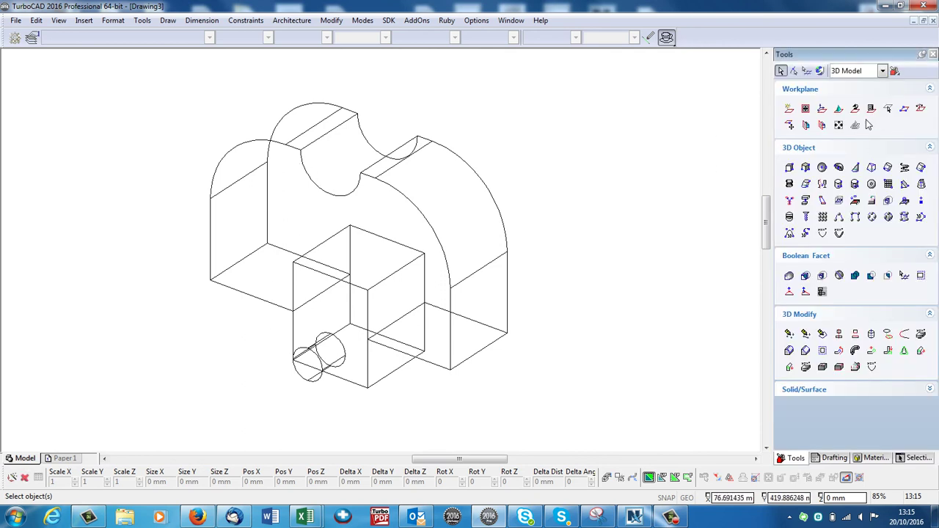
{"action": "left_click", "coordinate": [805, 125]}
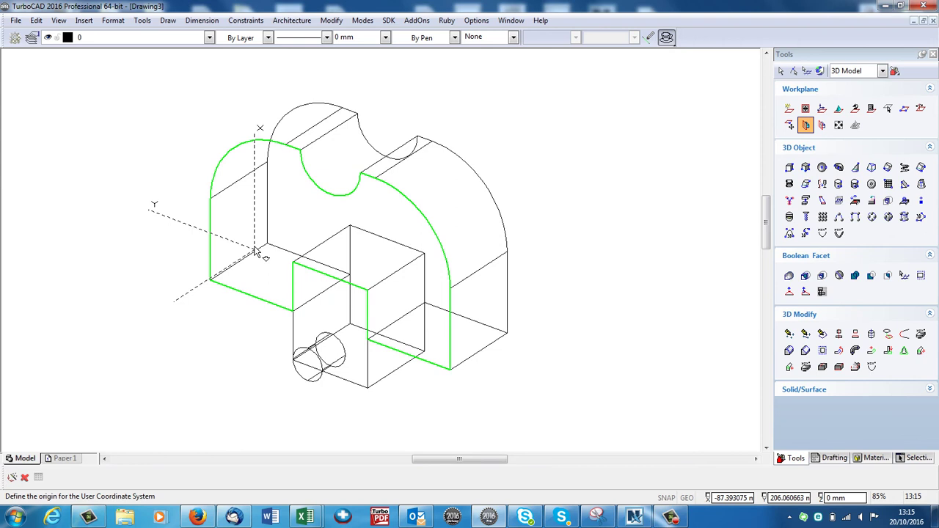
{"action": "left_click", "coordinate": [242, 226]}
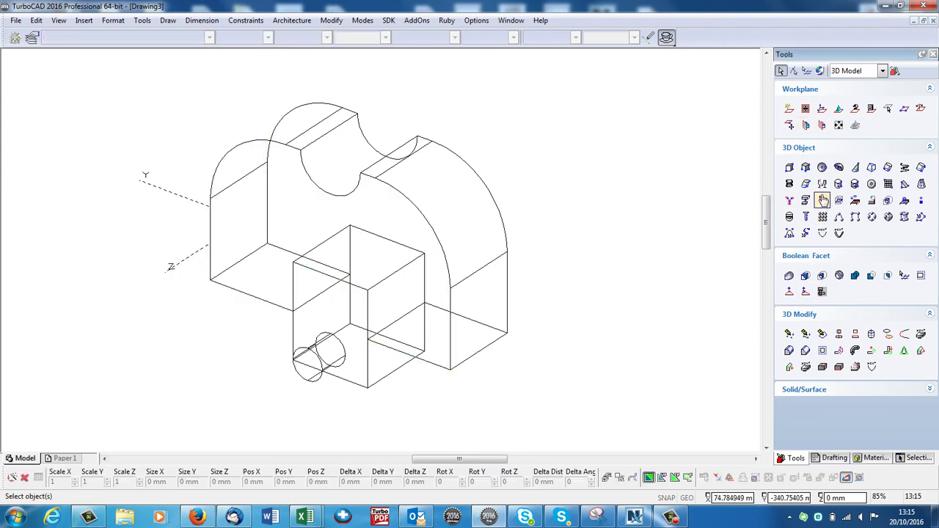
Draw a cylinder through the upper-left lobe and 3D Subtract it from the body to form a hole
{"action": "left_click", "coordinate": [838, 183]}
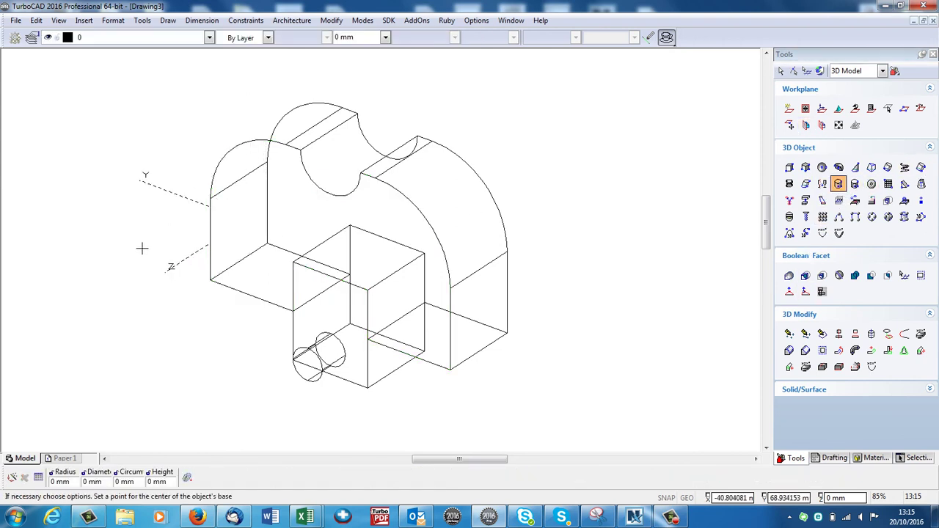
{"action": "left_click", "coordinate": [256, 219]}
{"action": "left_click", "coordinate": [276, 215]}
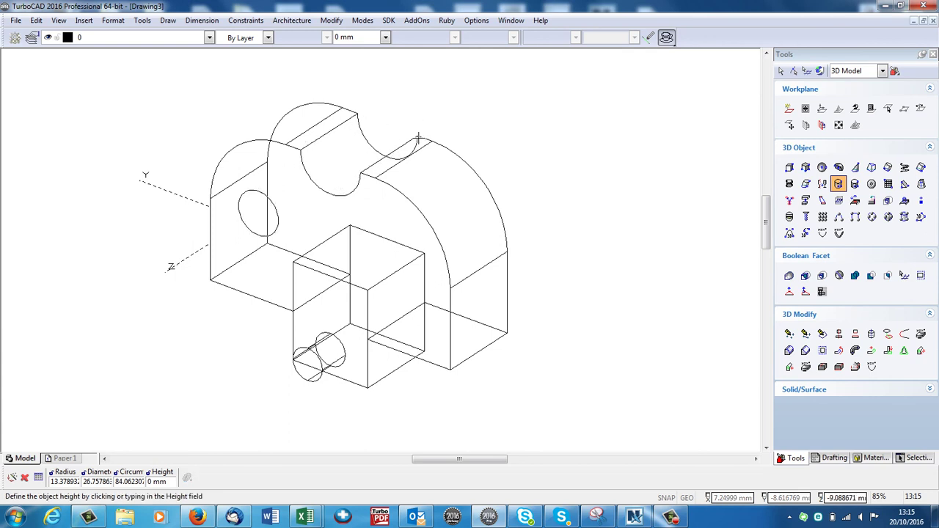
{"action": "left_click", "coordinate": [447, 114]}
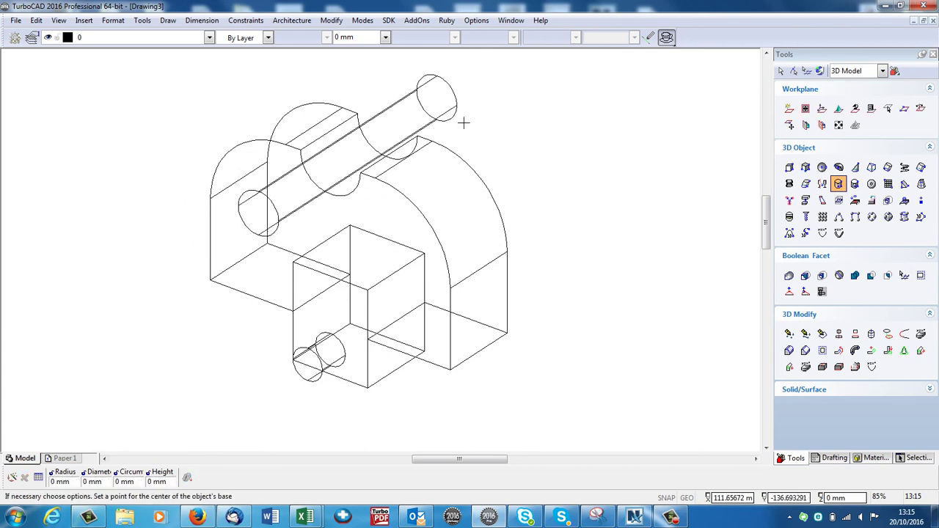
{"action": "left_click", "coordinate": [805, 276]}
{"action": "left_click", "coordinate": [488, 183]}
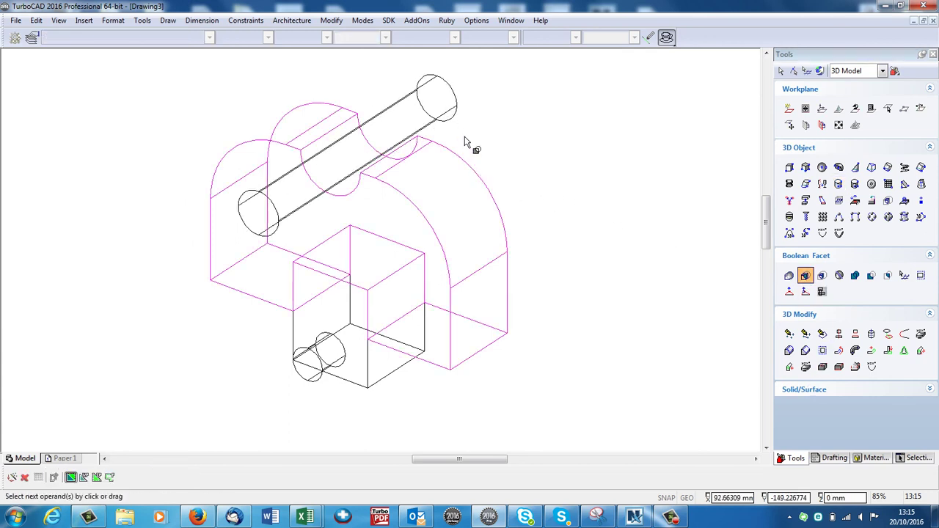
{"action": "left_click", "coordinate": [447, 87]}
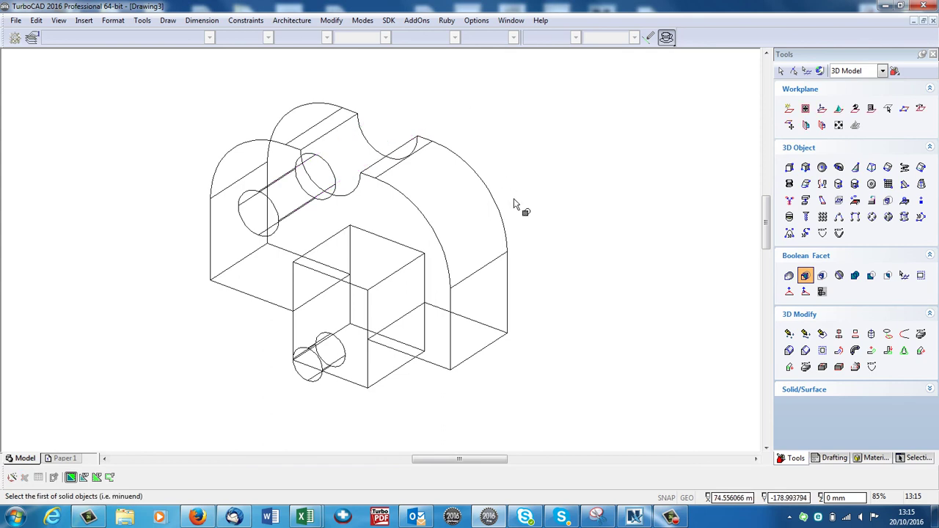
On Paper 1, confirm the ACIS setup to regenerate all views, then check via Model and back
{"action": "left_click", "coordinate": [64, 459]}
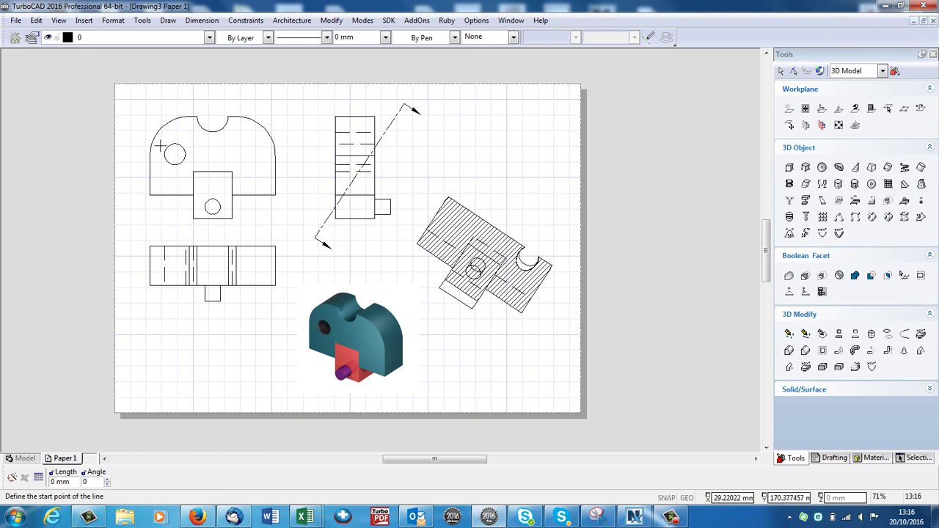
{"action": "left_click", "coordinate": [477, 21]}
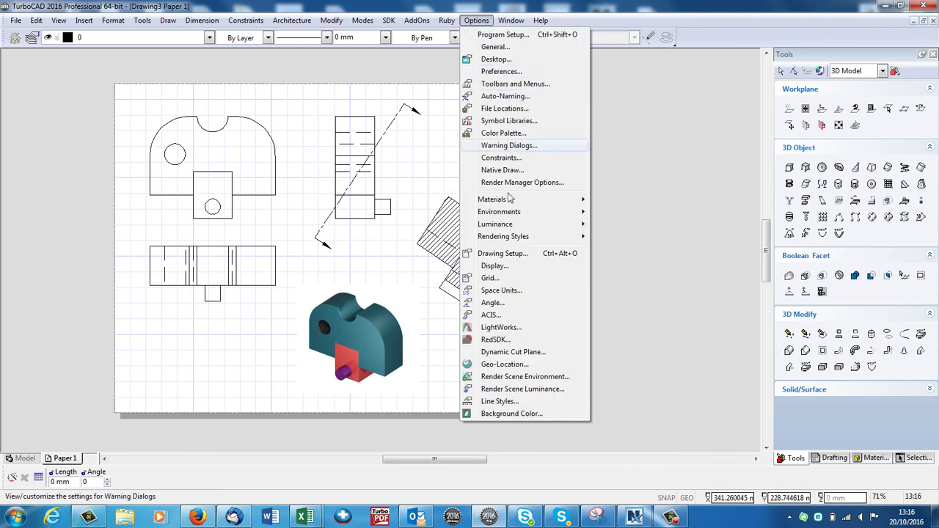
{"action": "left_click", "coordinate": [490, 315]}
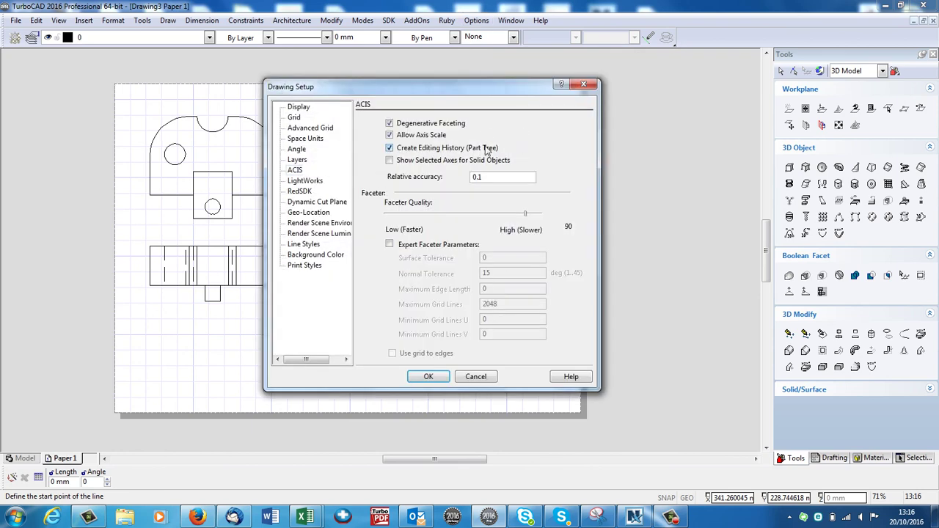
{"action": "left_click", "coordinate": [430, 377]}
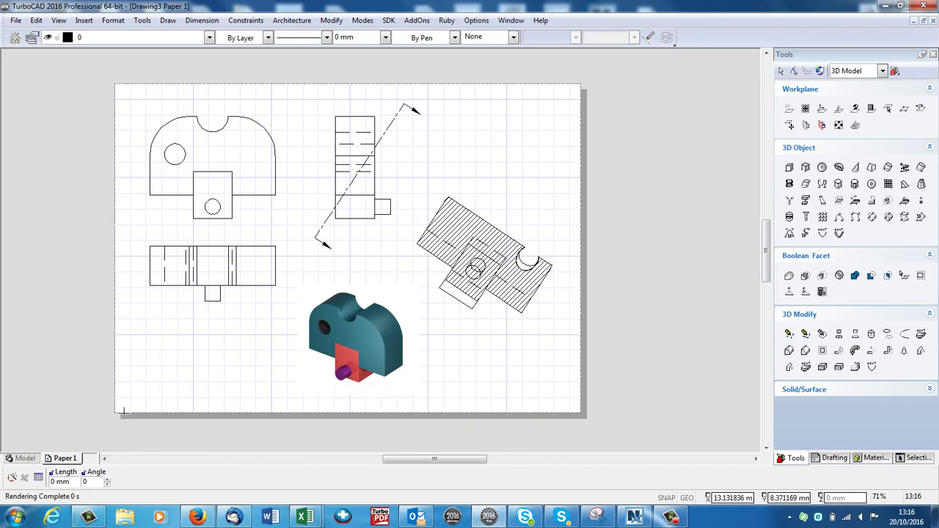
{"action": "left_click", "coordinate": [25, 458]}
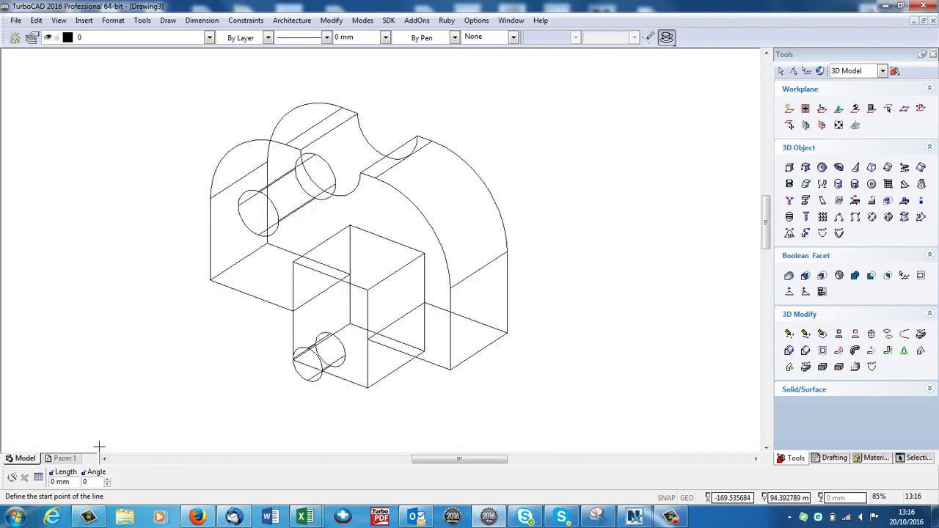
{"action": "left_click", "coordinate": [64, 458]}
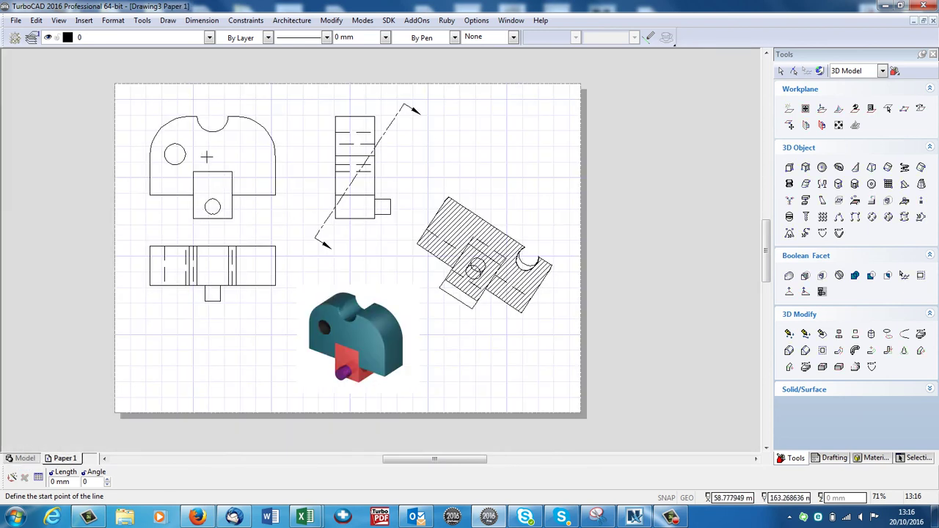